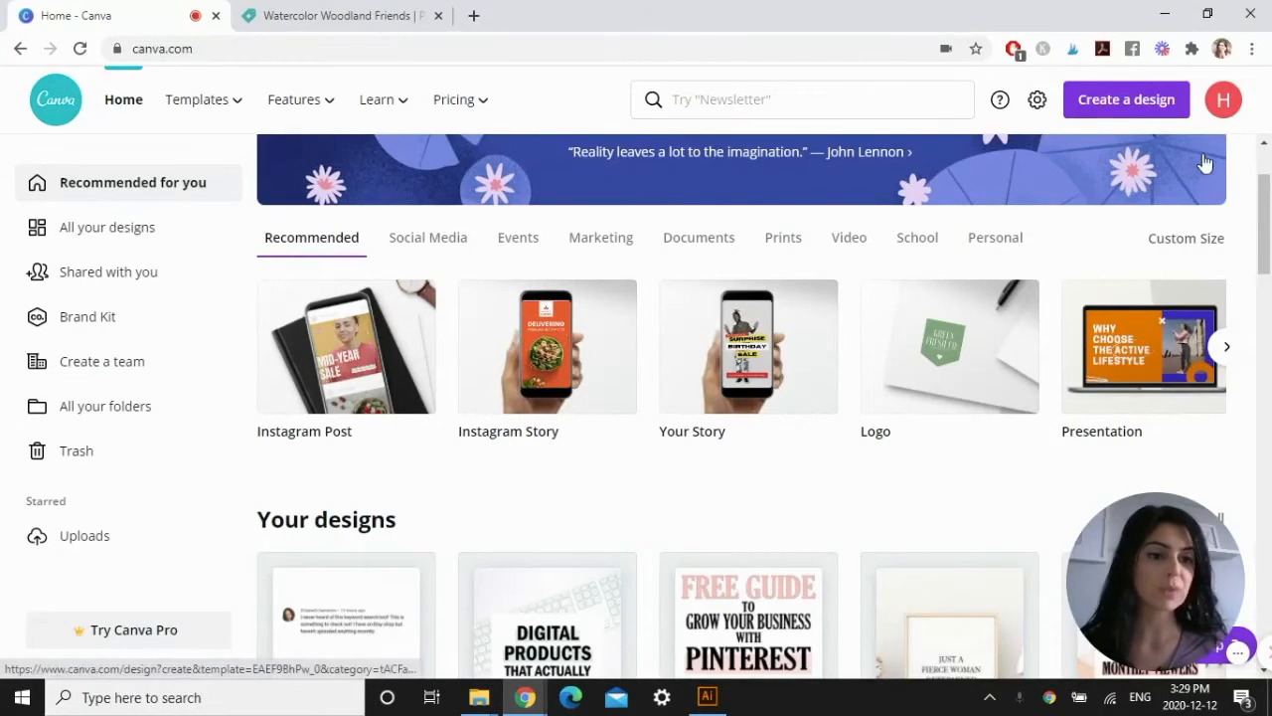
Create a new blank design with a custom size of 8 × 10 in.
left_click(1130, 109)
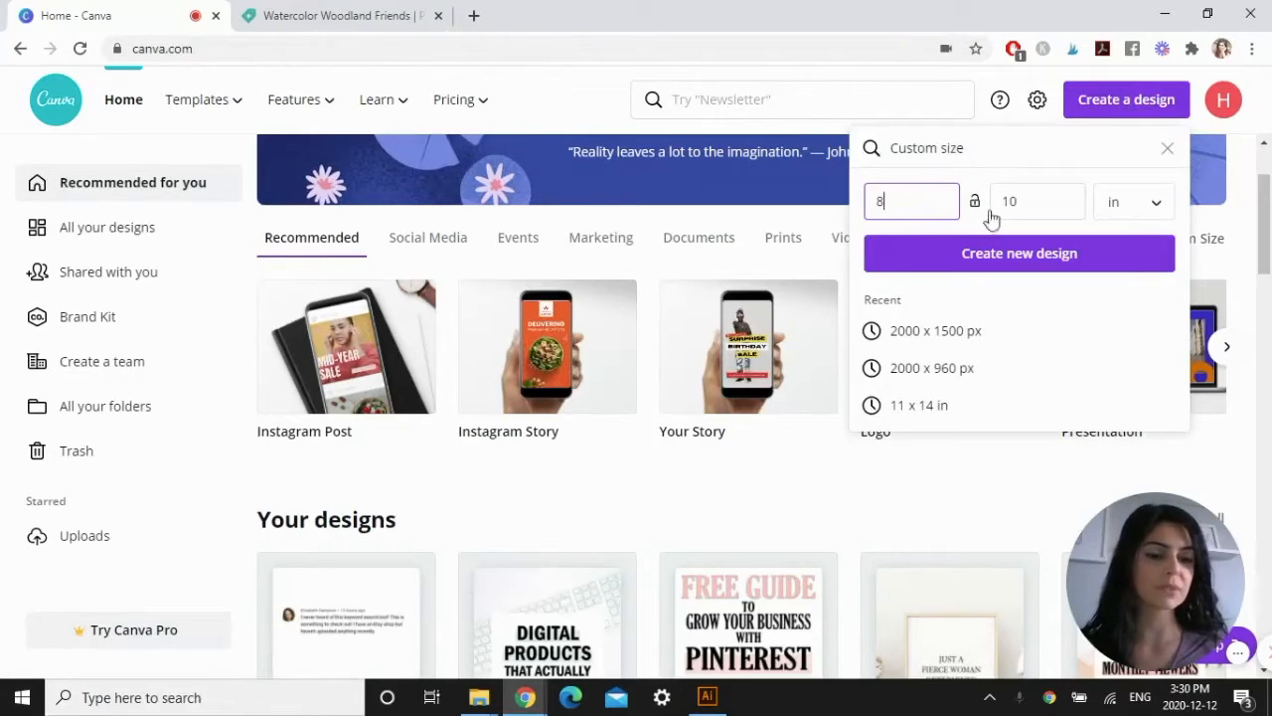
left_click(1016, 260)
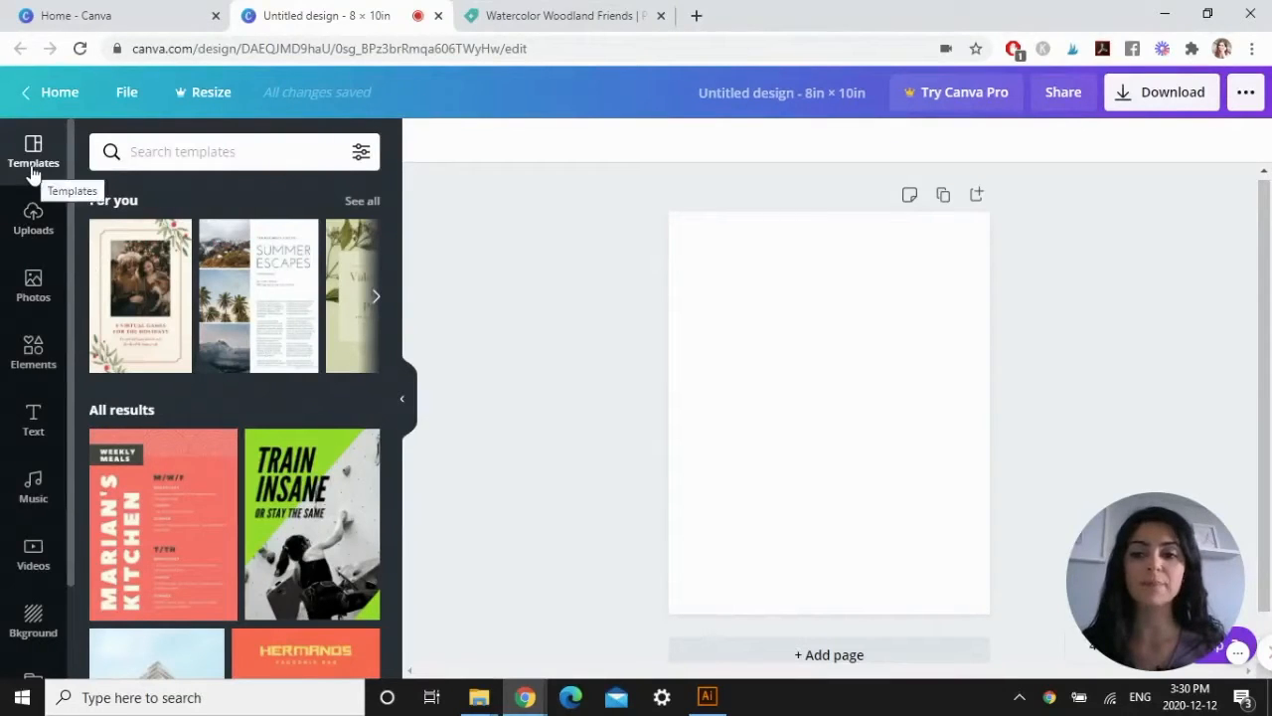
Place the uploaded brown bear image on the page and shrink it, keeping it near the page's horizontal centre.
mouse_move(142, 283)
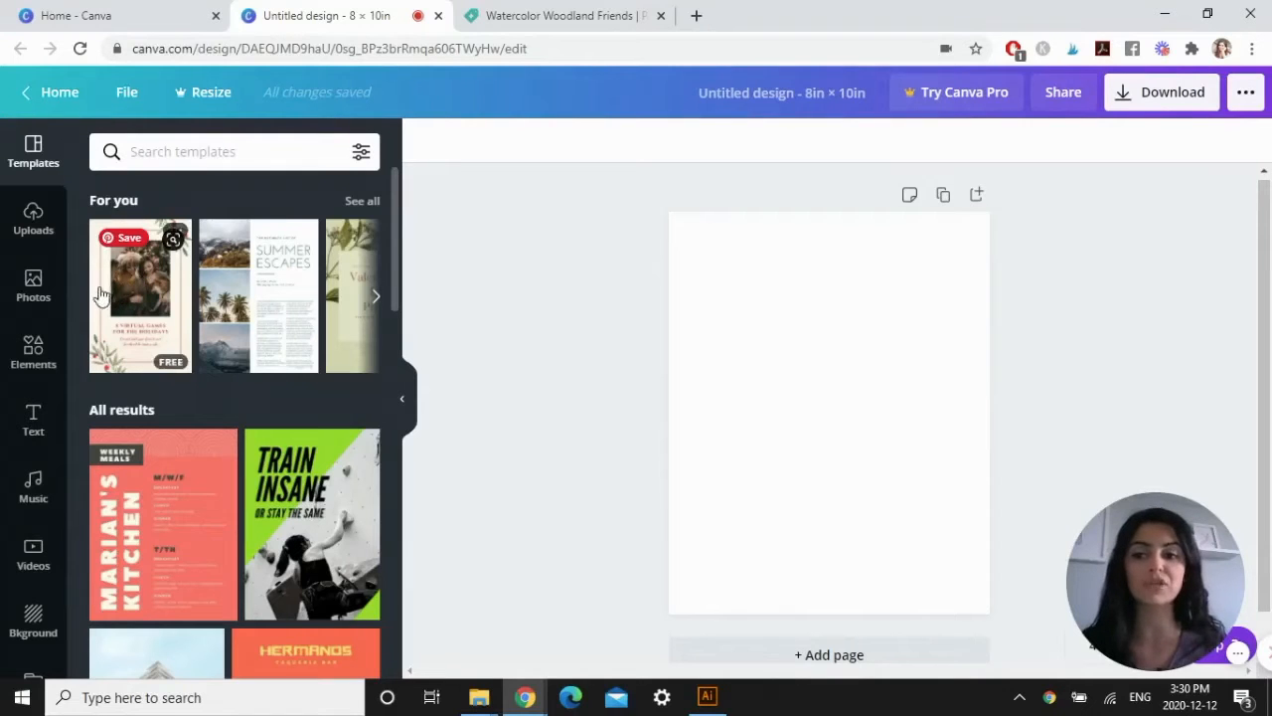
left_click(36, 226)
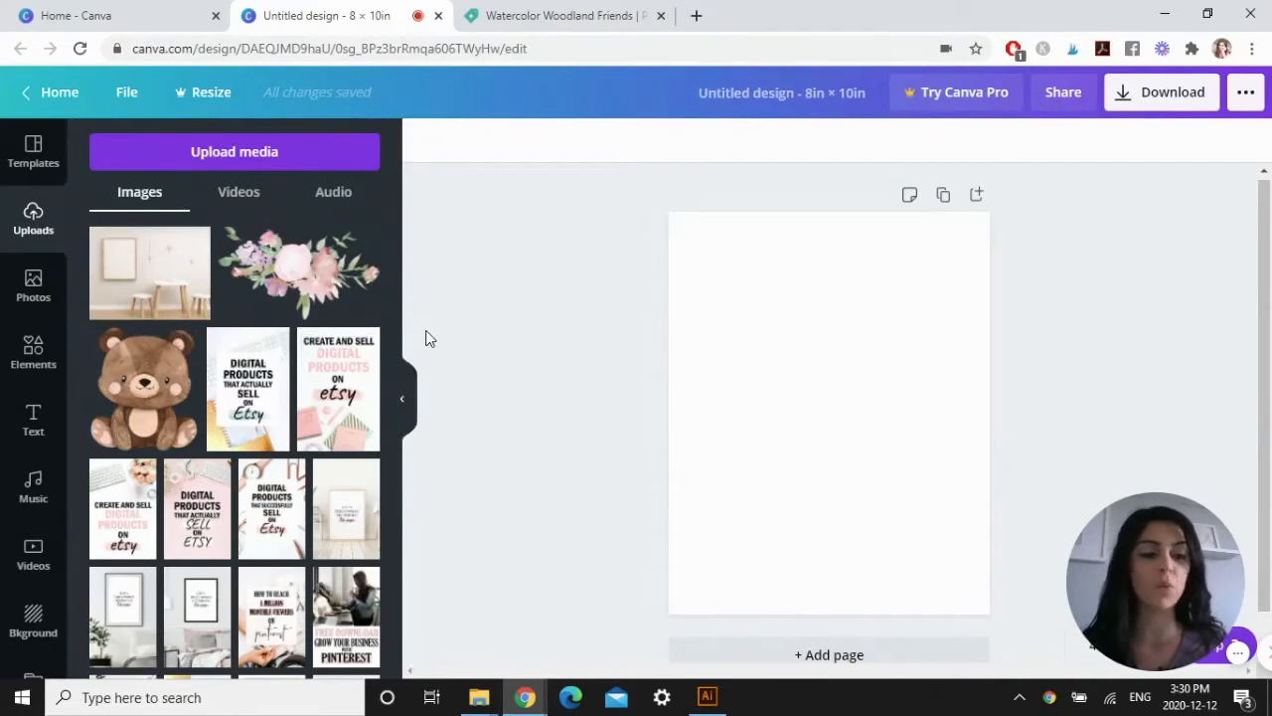
left_click(225, 159)
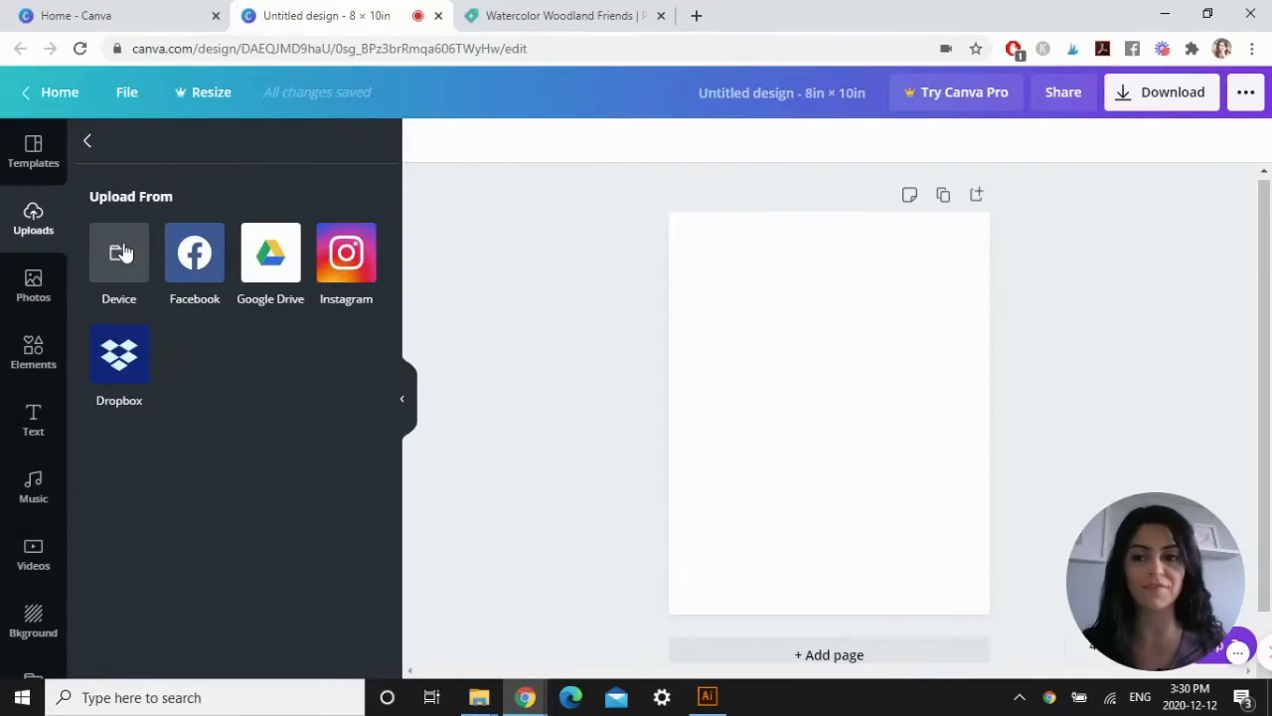
left_click(88, 140)
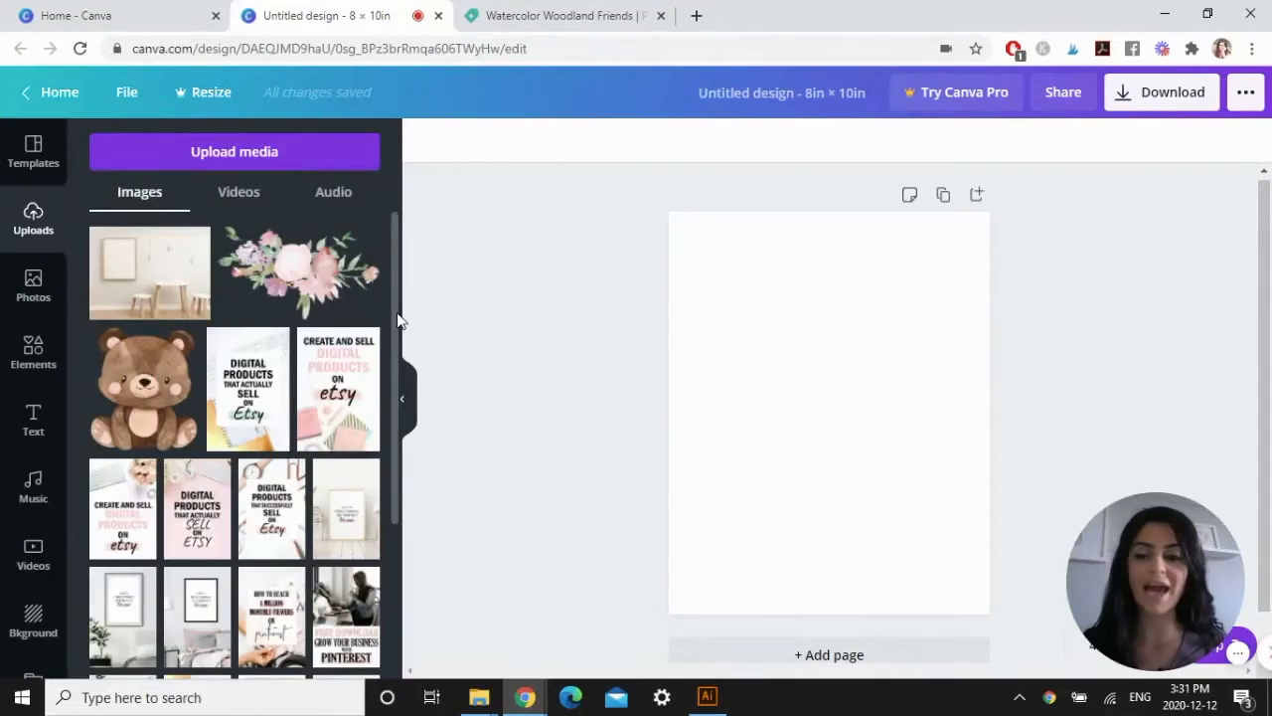
left_click(149, 393)
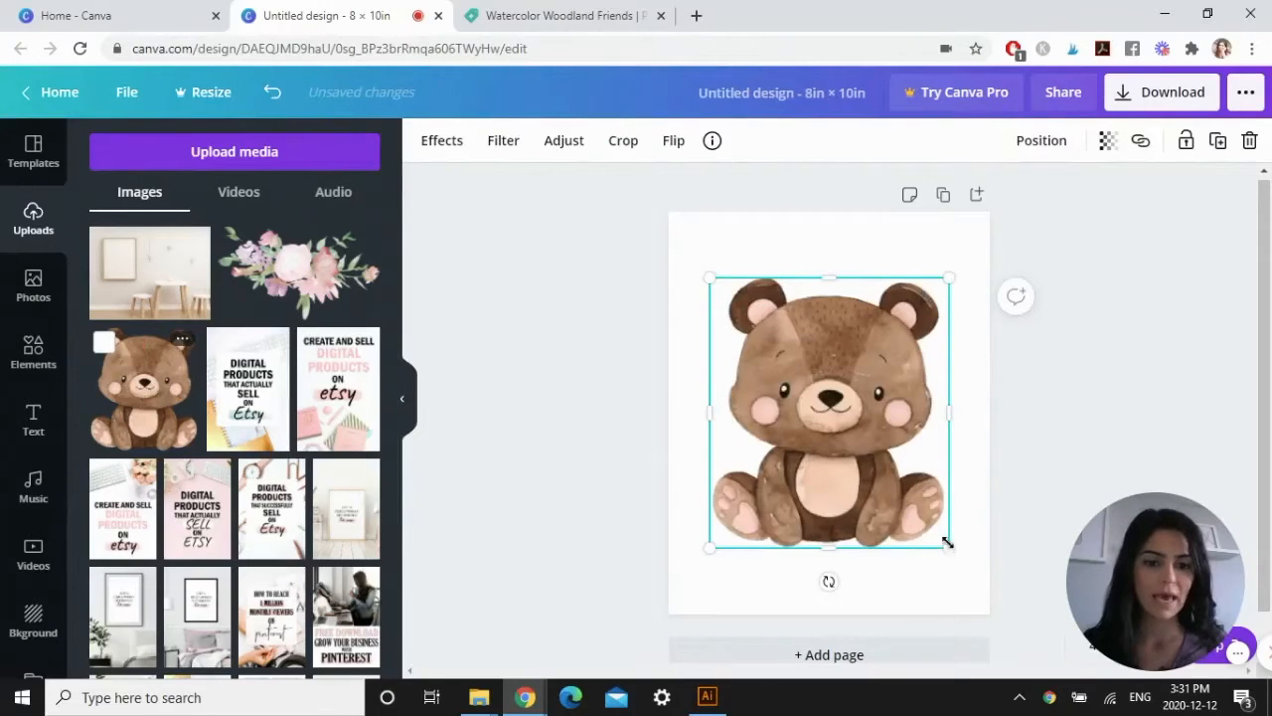
left_click_drag(947, 542, 924, 506)
left_click_drag(713, 506, 746, 489)
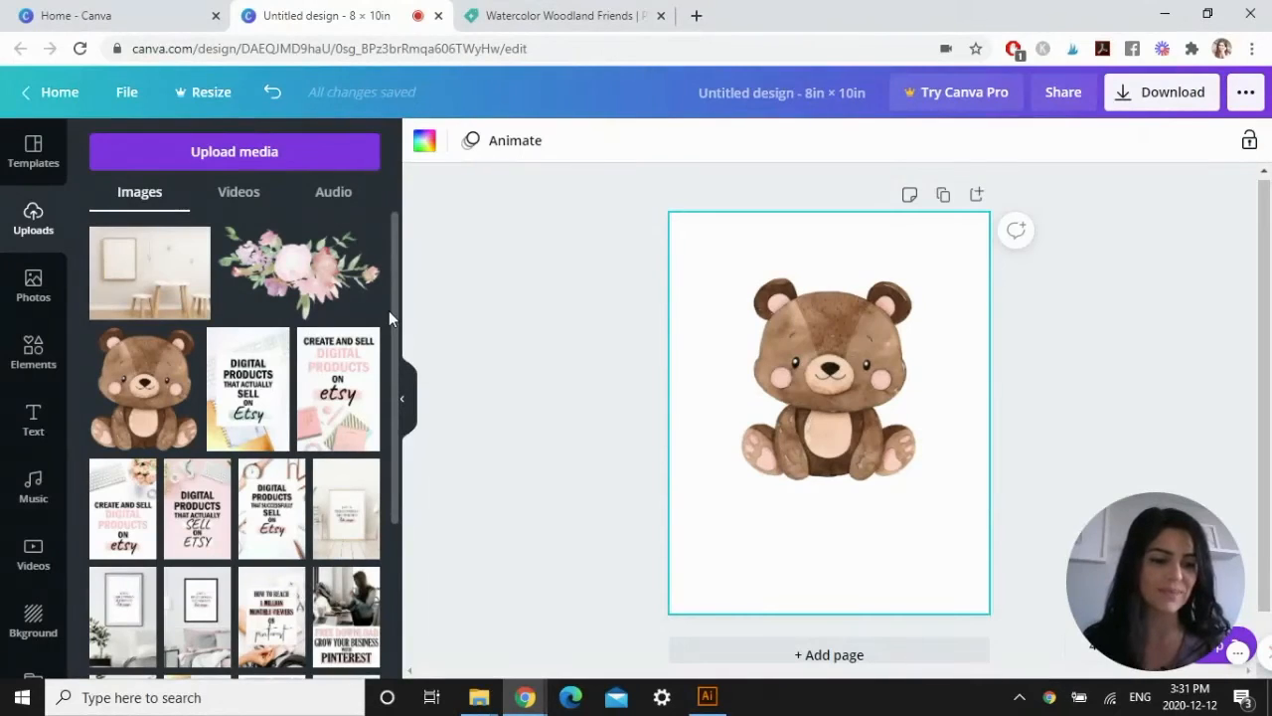
Place the uploaded floral bouquet over the bear's feet and tilt it slightly counter-clockwise.
left_click(298, 273)
left_click_drag(842, 403, 850, 470)
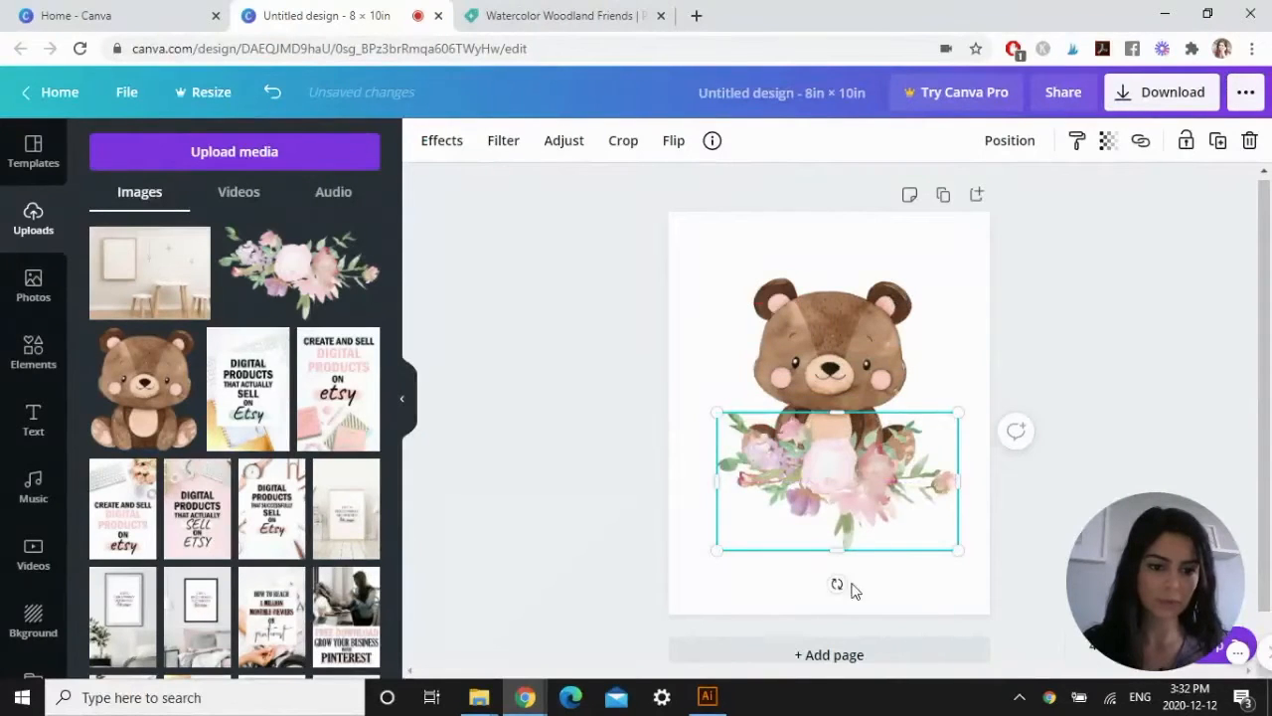
mouse_move(841, 584)
left_mouse_down()
mouse_move(851, 588)
mouse_move(843, 583)
left_mouse_up()
left_click_drag(851, 481, 845, 487)
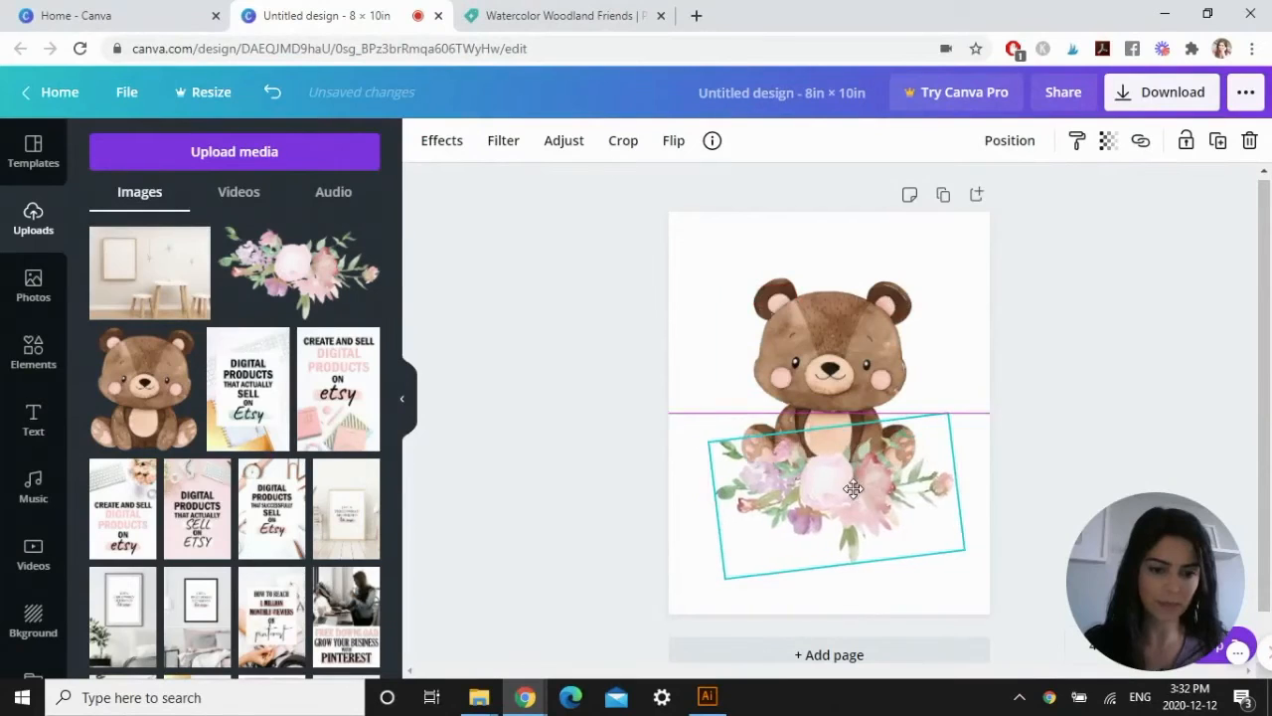
Send the bouquet backward behind the bear and move the bear down so it sits on the flowers.
right_click(840, 484)
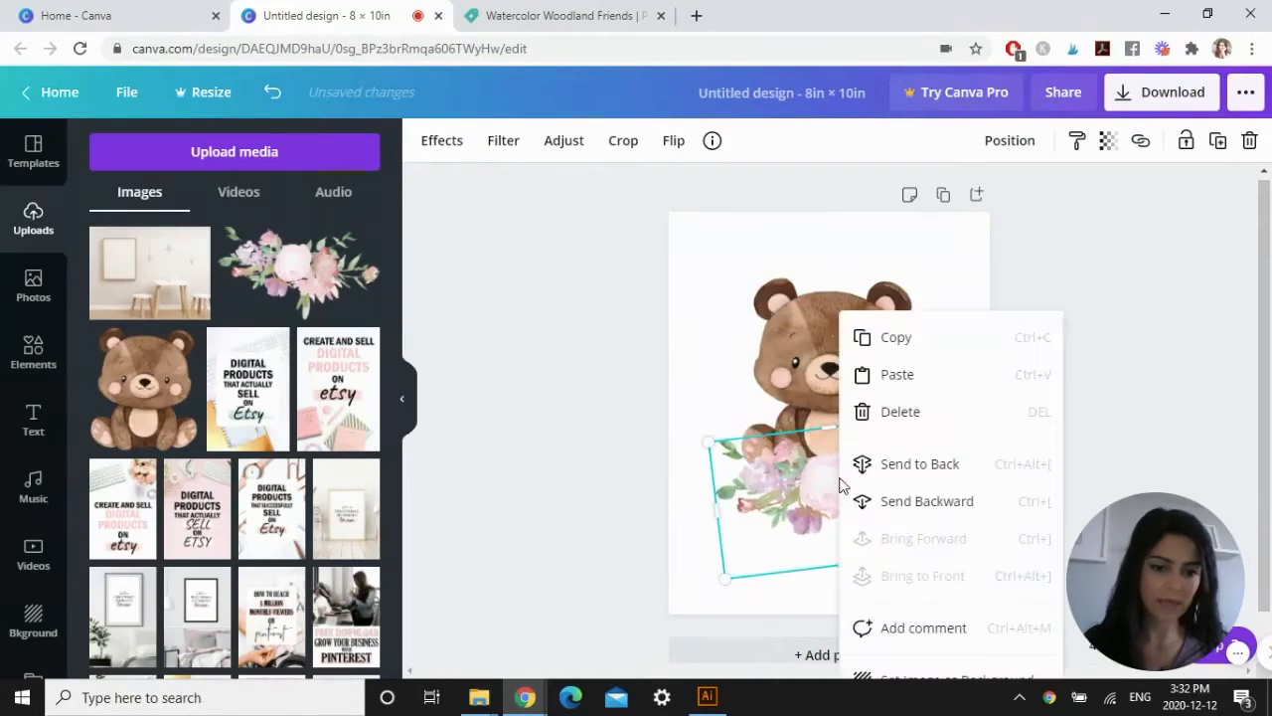
left_click(921, 503)
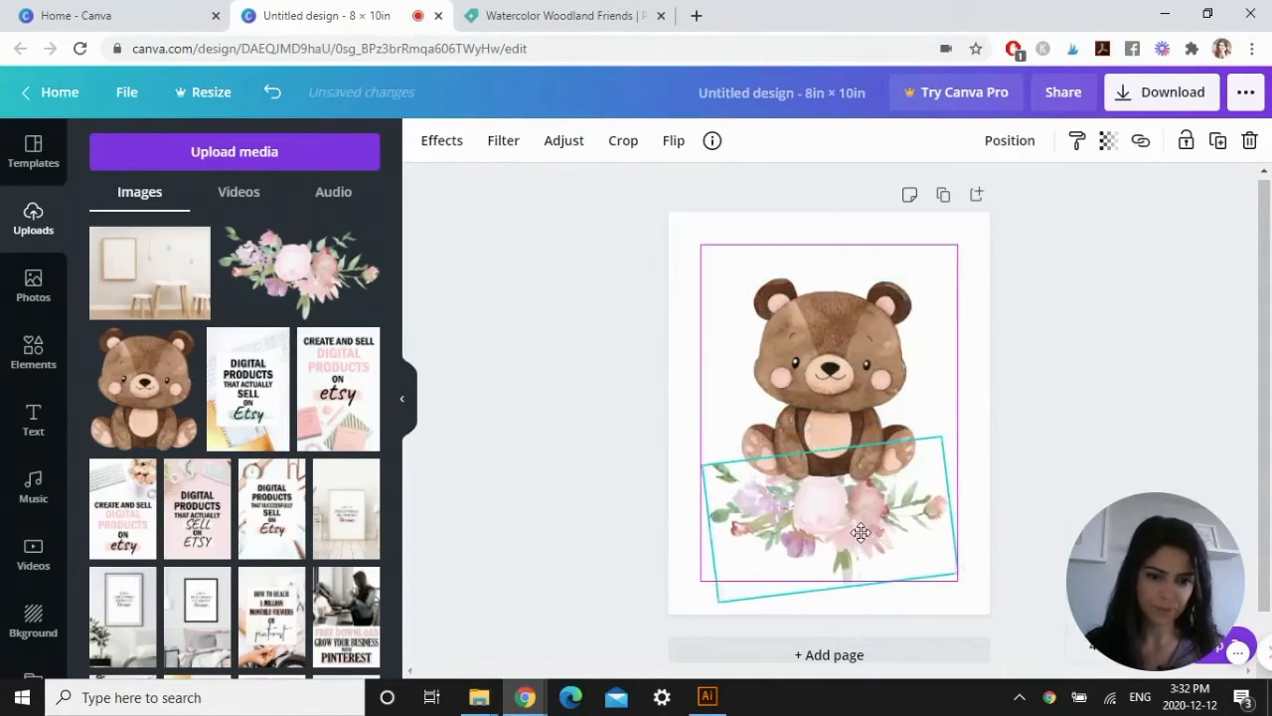
left_click(845, 370)
left_click_drag(845, 370, 848, 418)
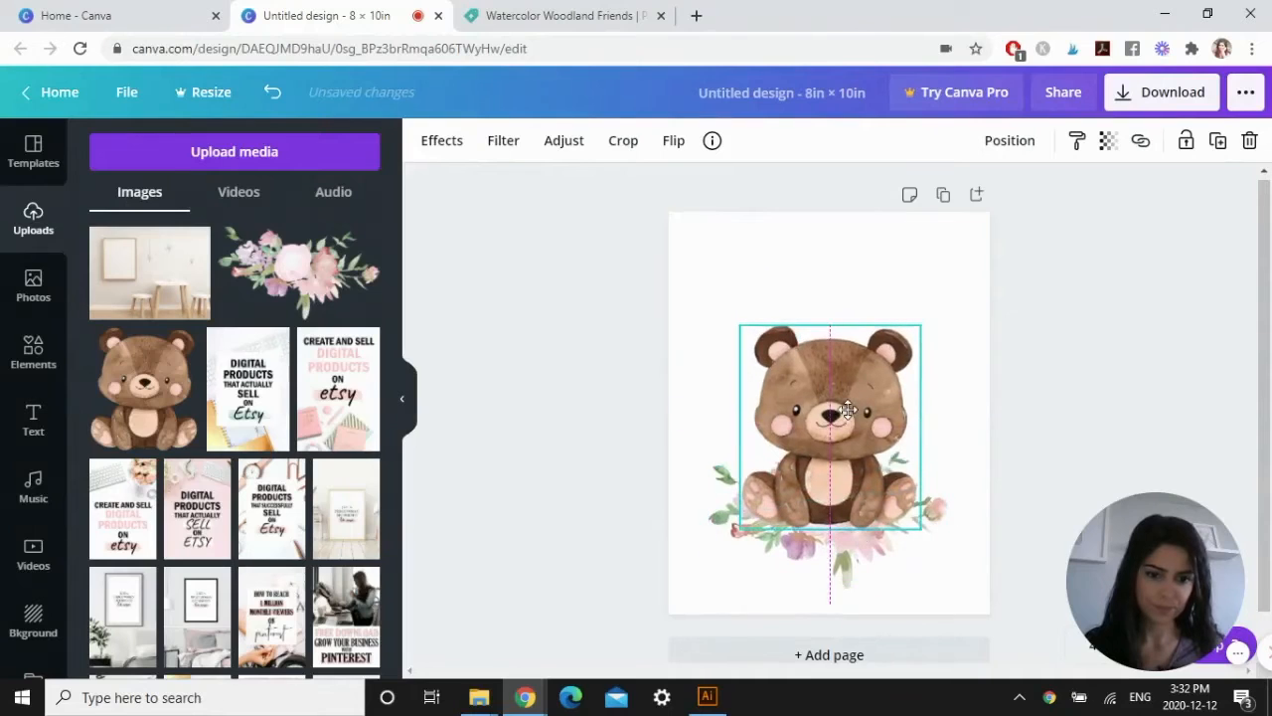
left_click(980, 452)
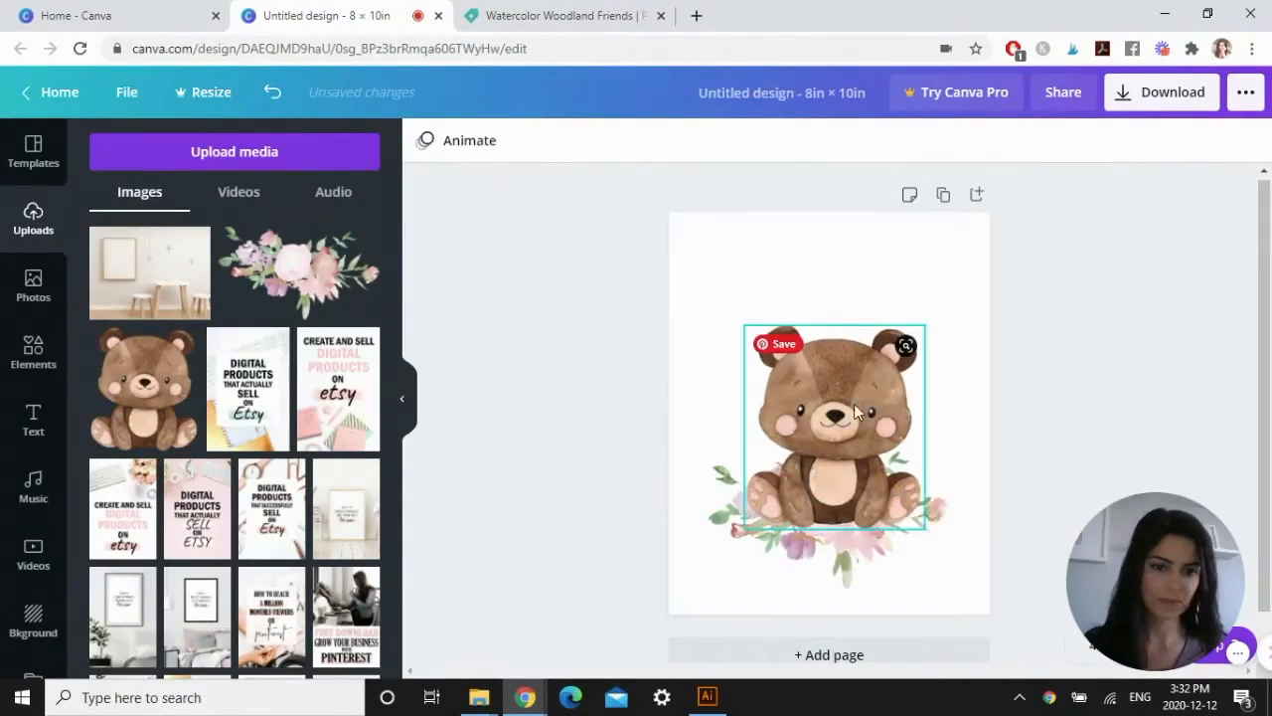
Align the bear and the bouquet each to the horizontal center of the page.
left_click(910, 392)
left_click(1012, 144)
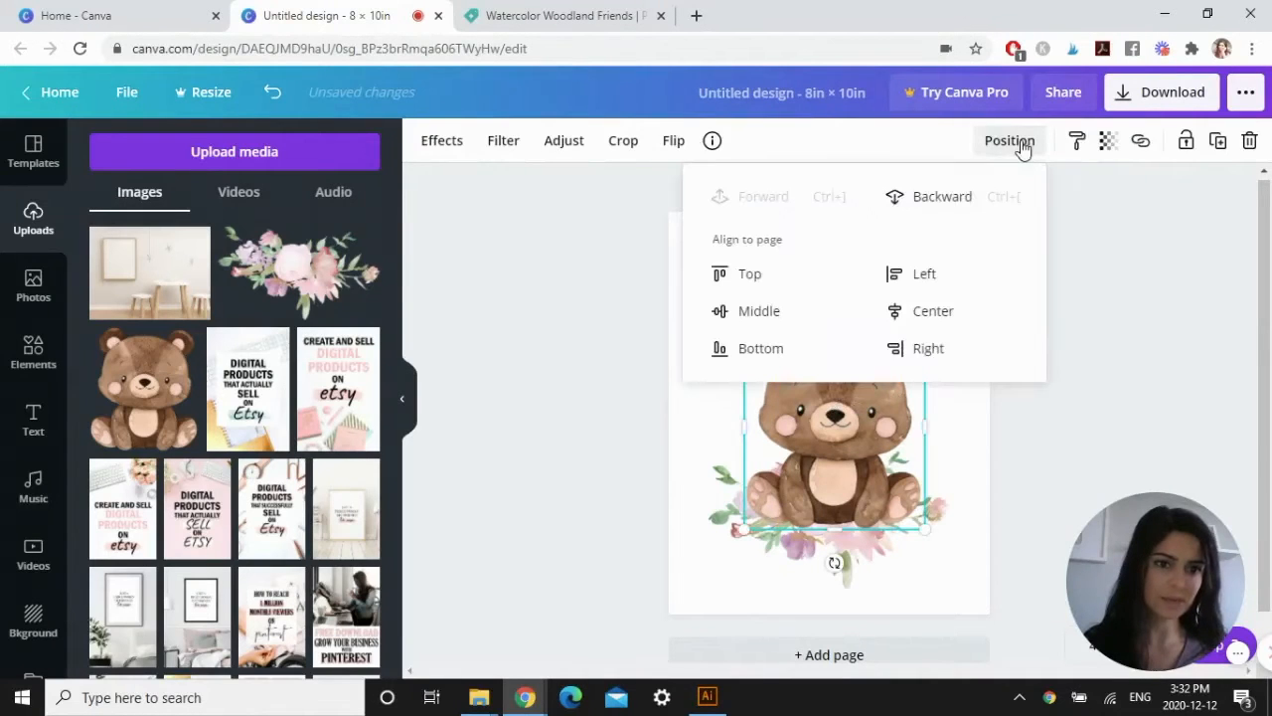
left_click(925, 318)
left_click(1099, 440)
left_click(949, 521)
left_click(1026, 149)
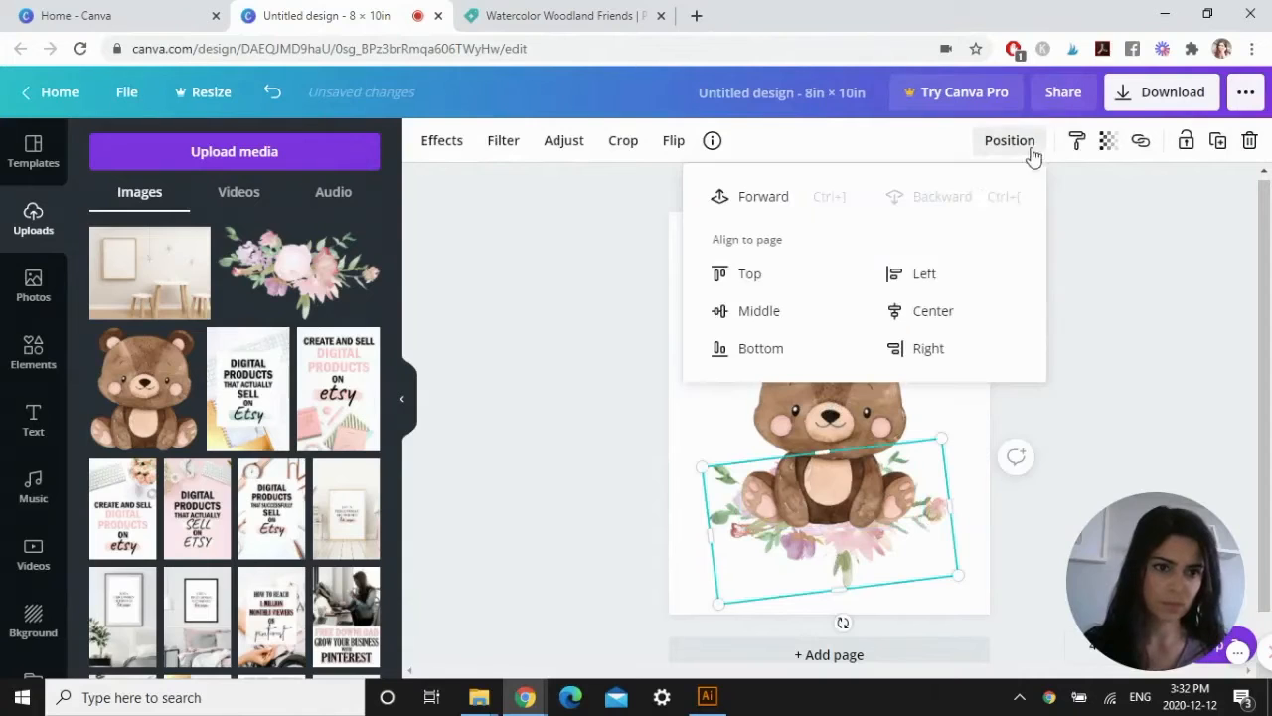
left_click(935, 310)
left_click(1113, 366)
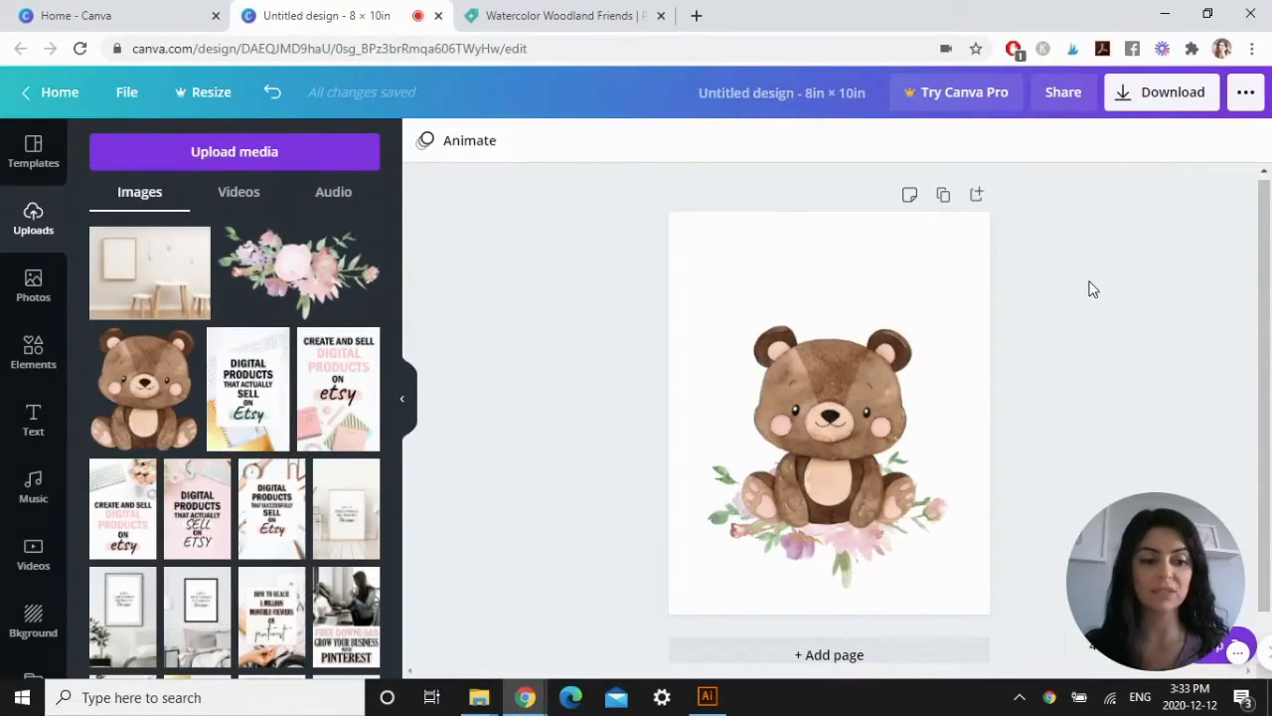
Add a heading above the bear reading "be strong little one" on two lines.
left_click(33, 430)
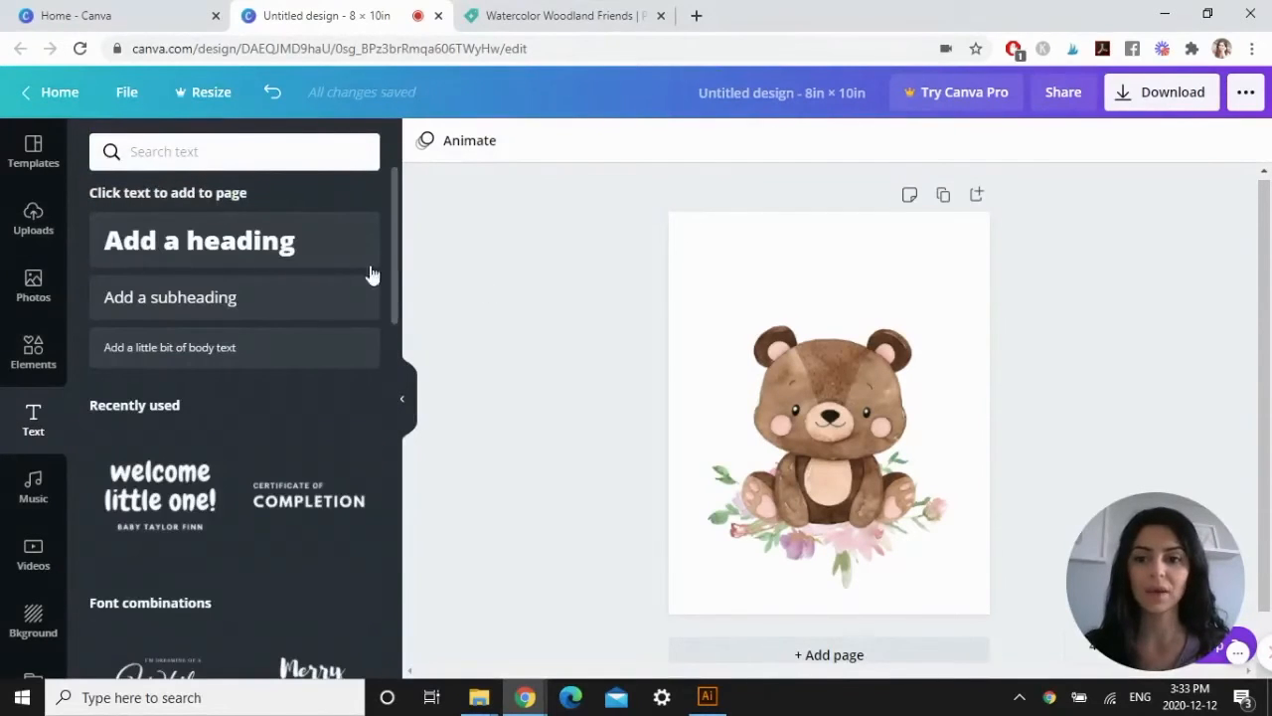
left_click(255, 242)
left_click_drag(838, 404, 838, 260)
double_click(902, 270)
key("ctrl+a")
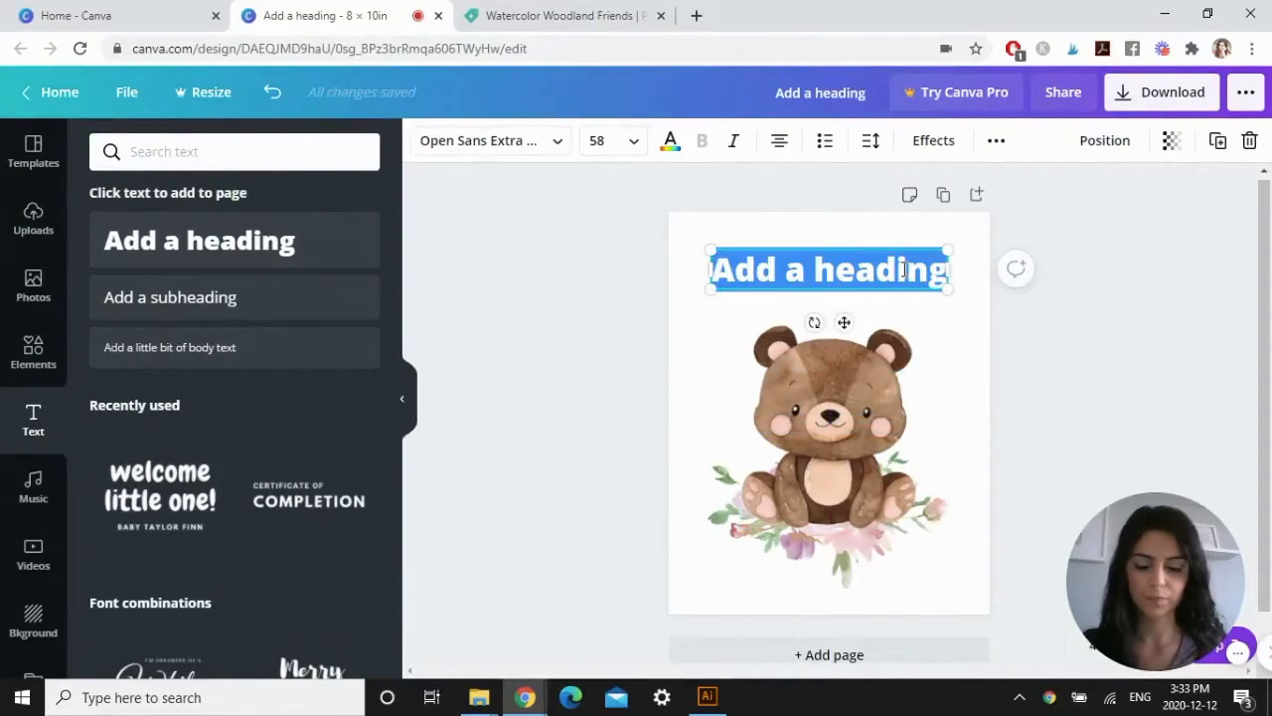
type("be stron")
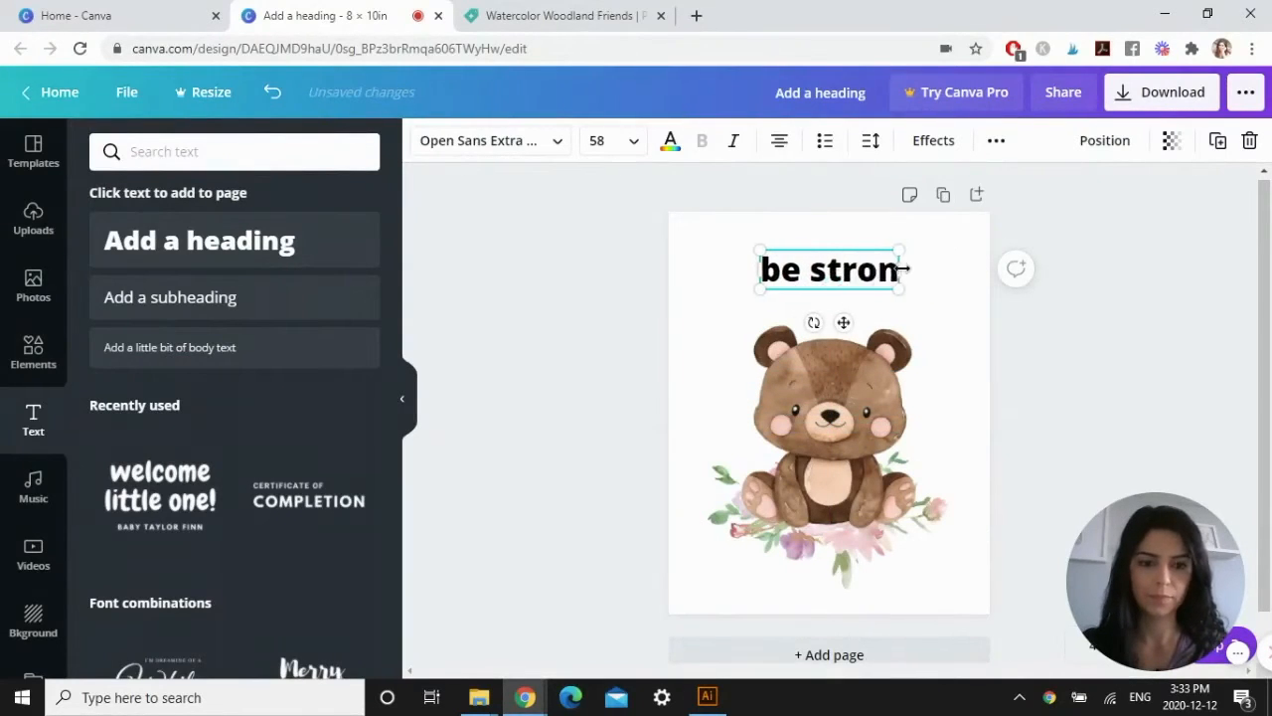
type("g little one")
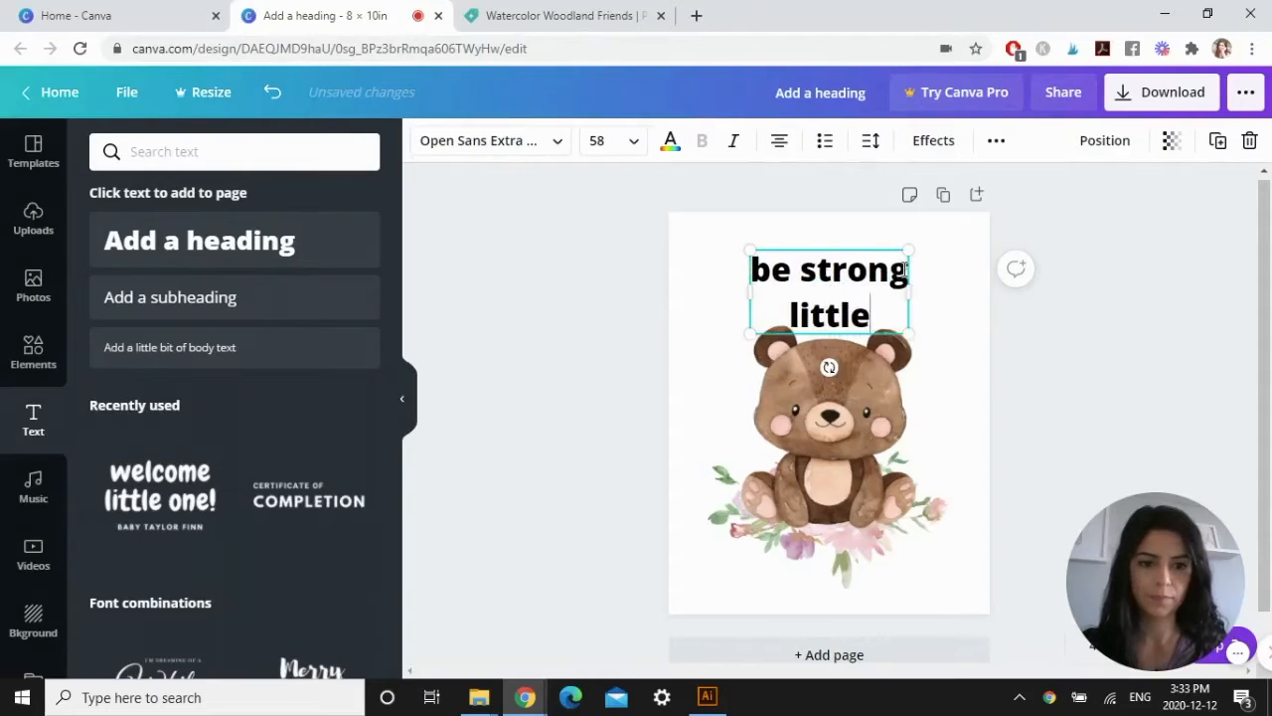
left_click(1063, 354)
left_click_drag(884, 276, 885, 269)
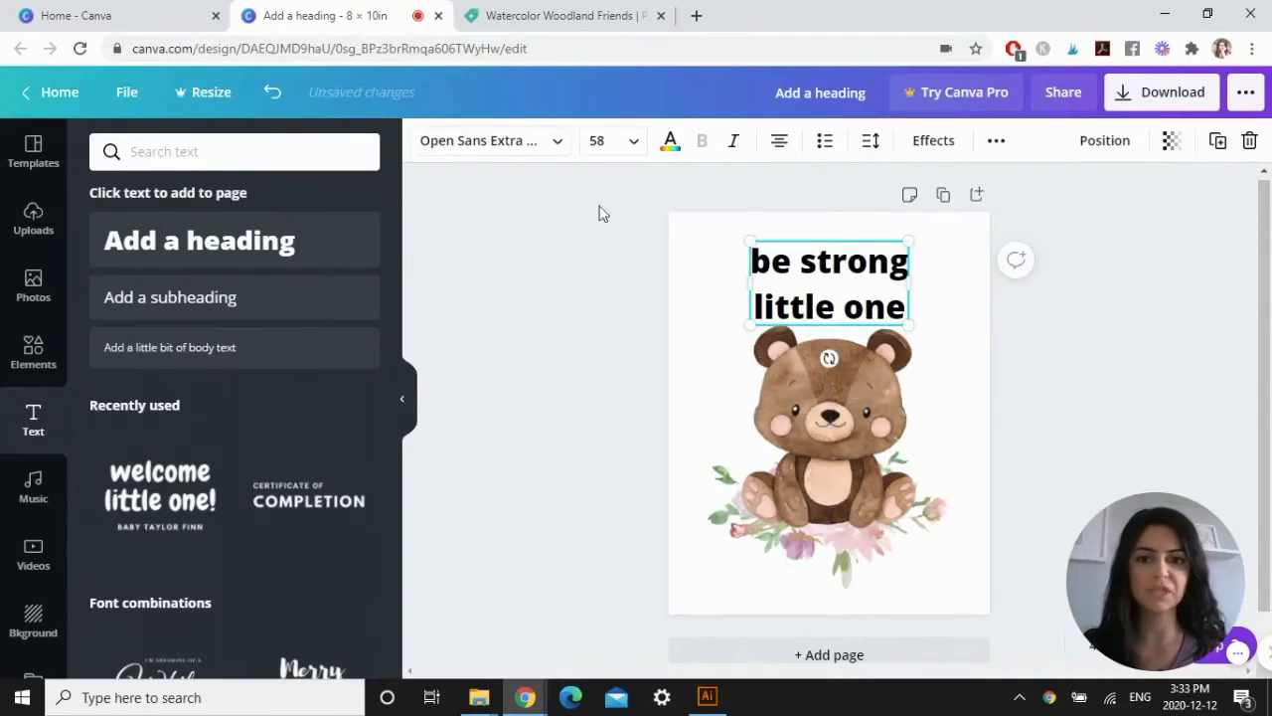
Change the heading's font to More Sugar Thin.
left_click(552, 145)
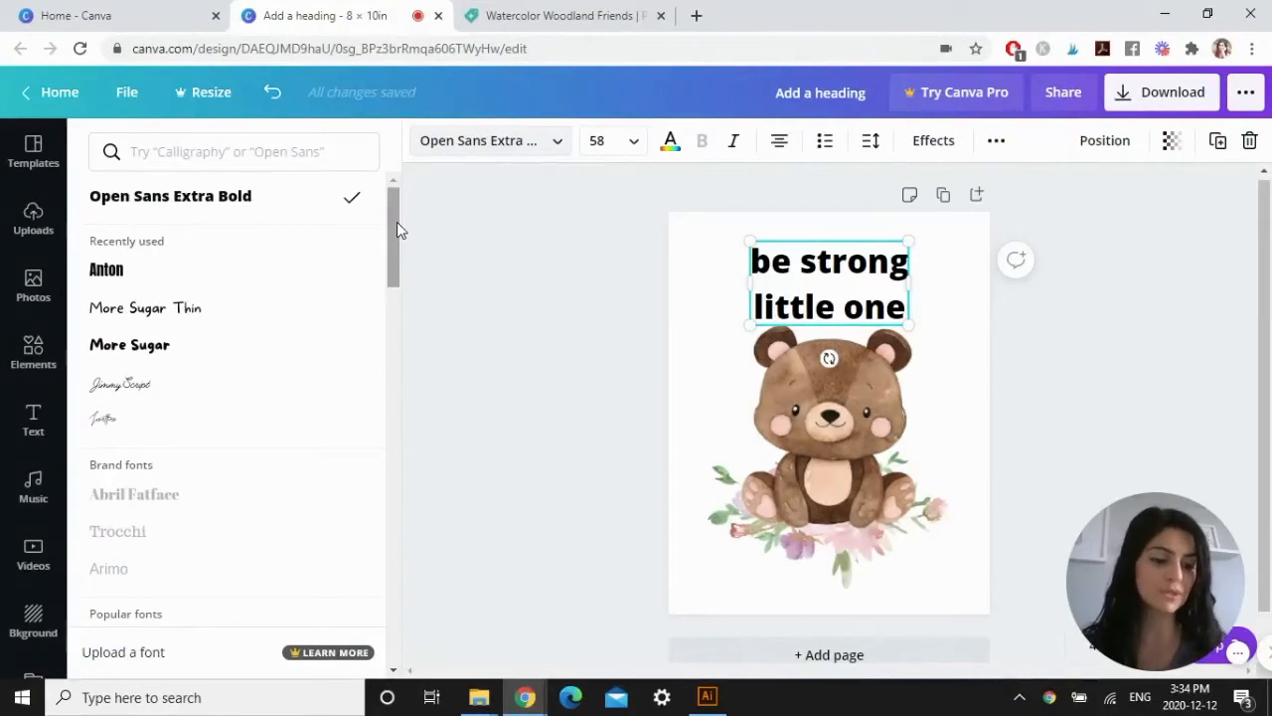
left_click(174, 314)
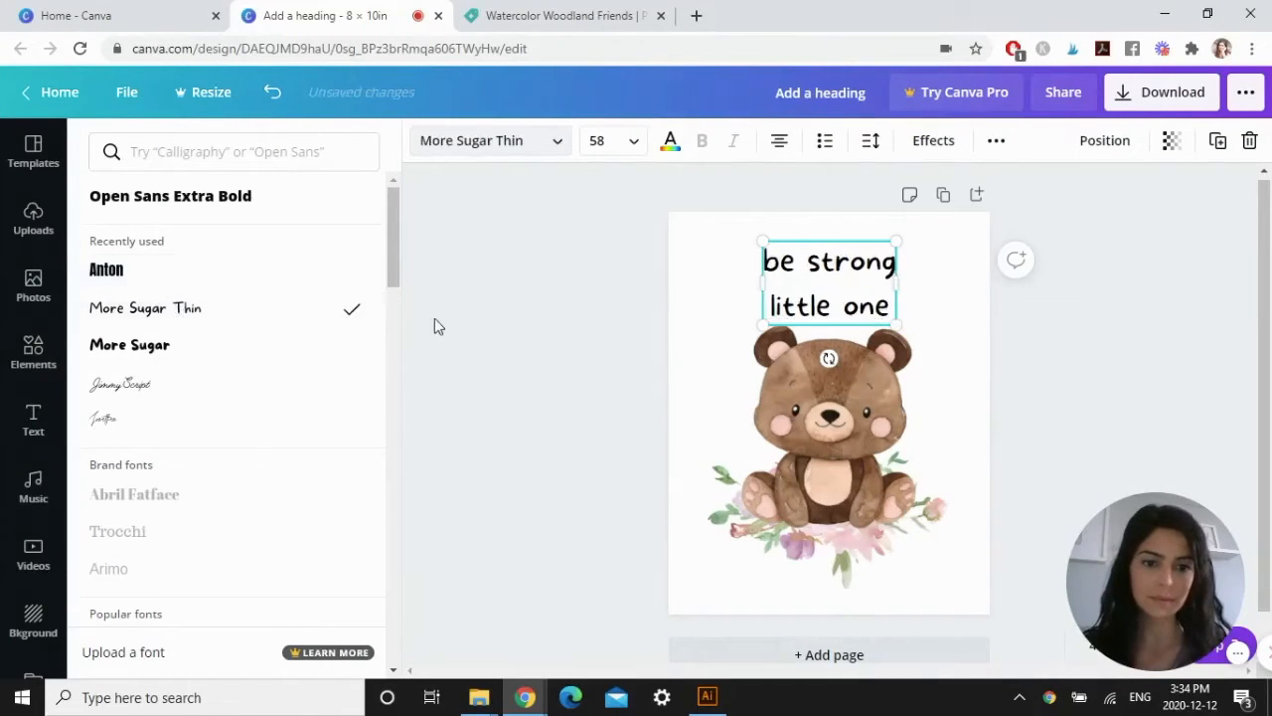
left_click(435, 318)
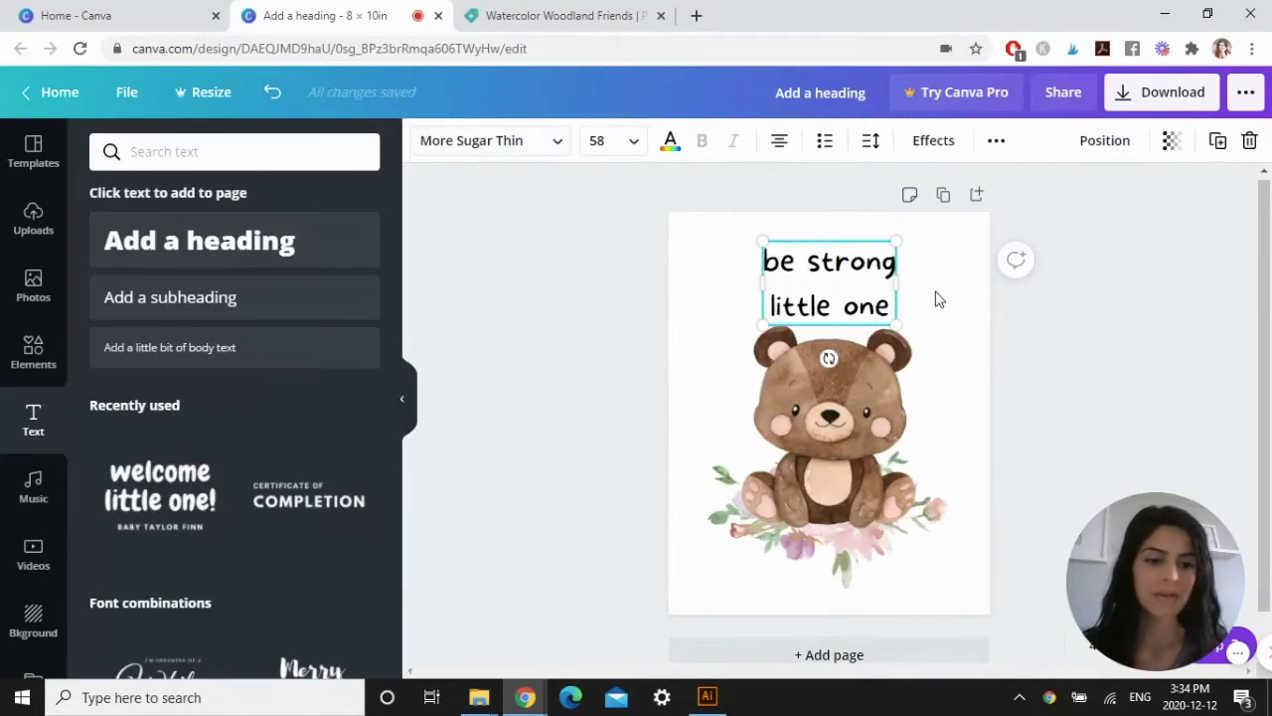
Try brown tones from the bear on the heading, then colour it dusty rose from the bouquet's photo colors.
left_click(670, 142)
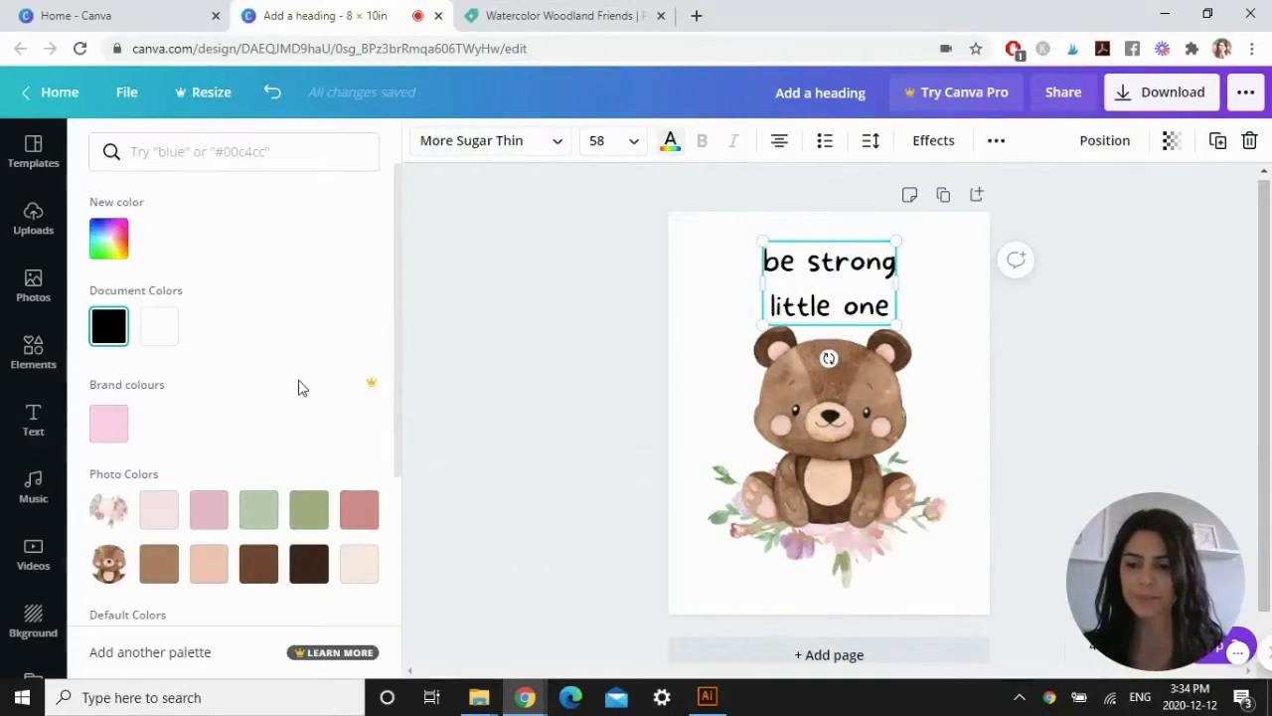
scroll(300, 377, "down", 1)
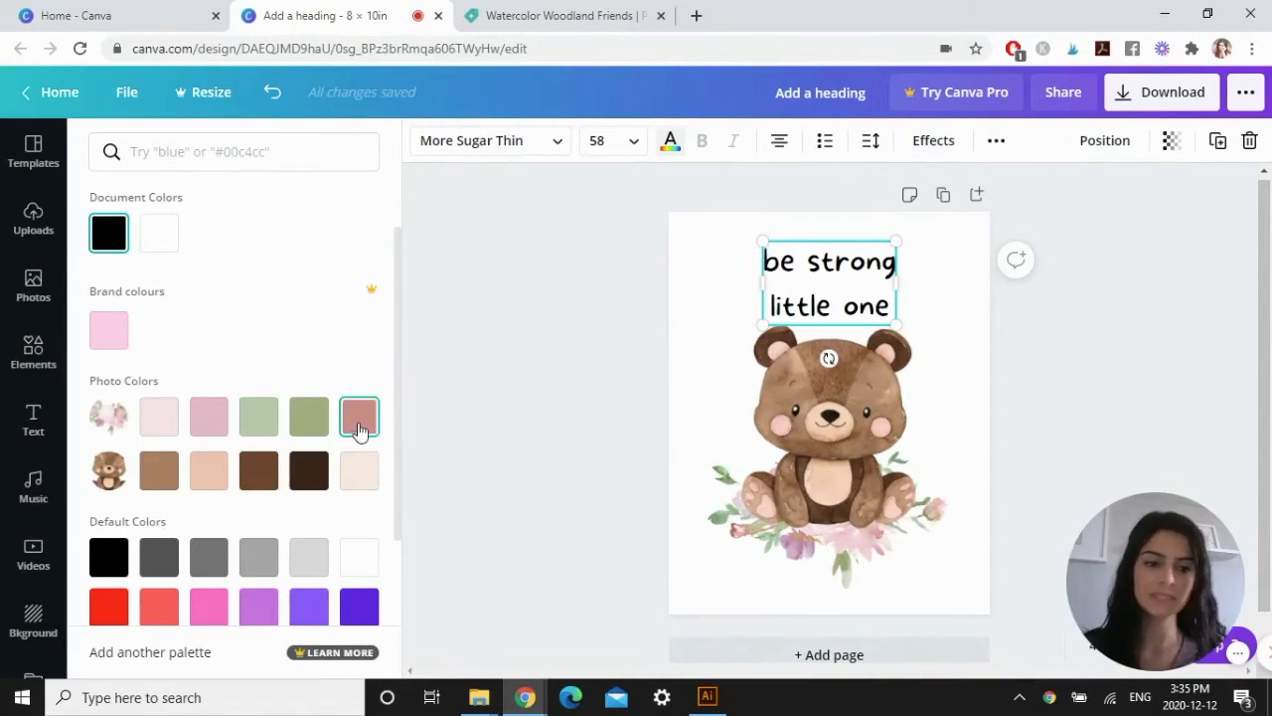
left_click(312, 475)
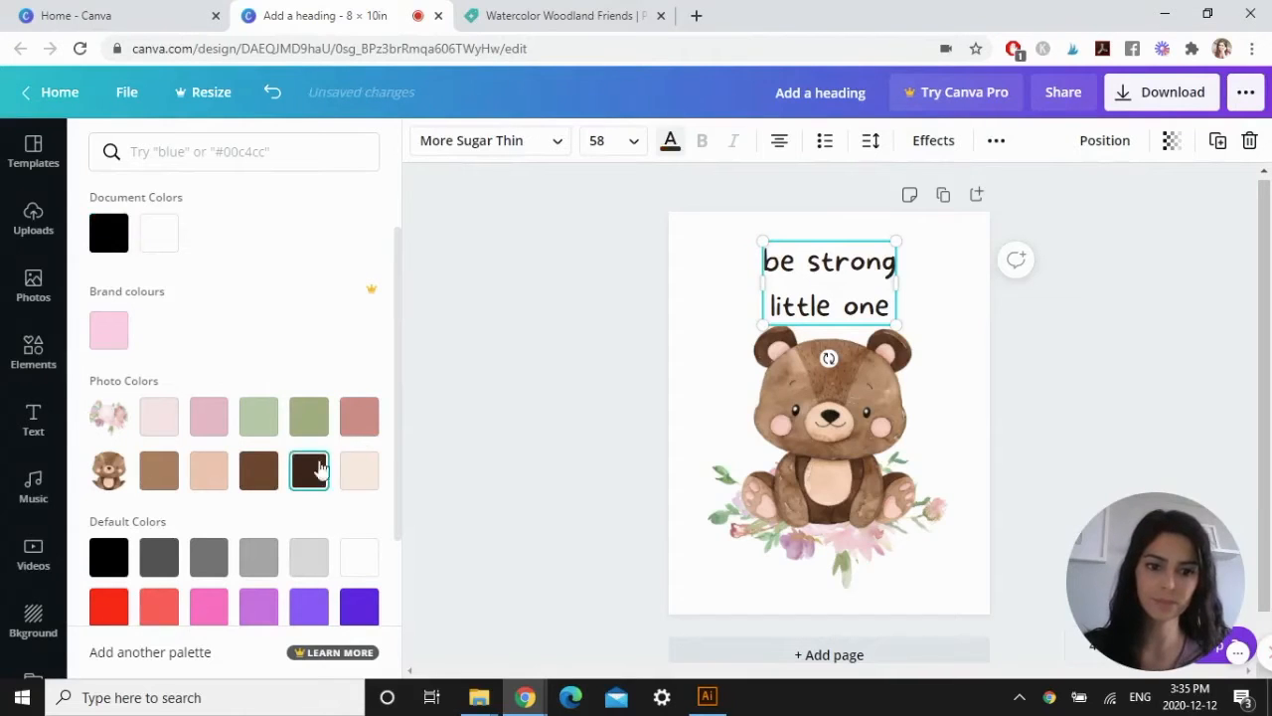
left_click(264, 475)
left_click(354, 419)
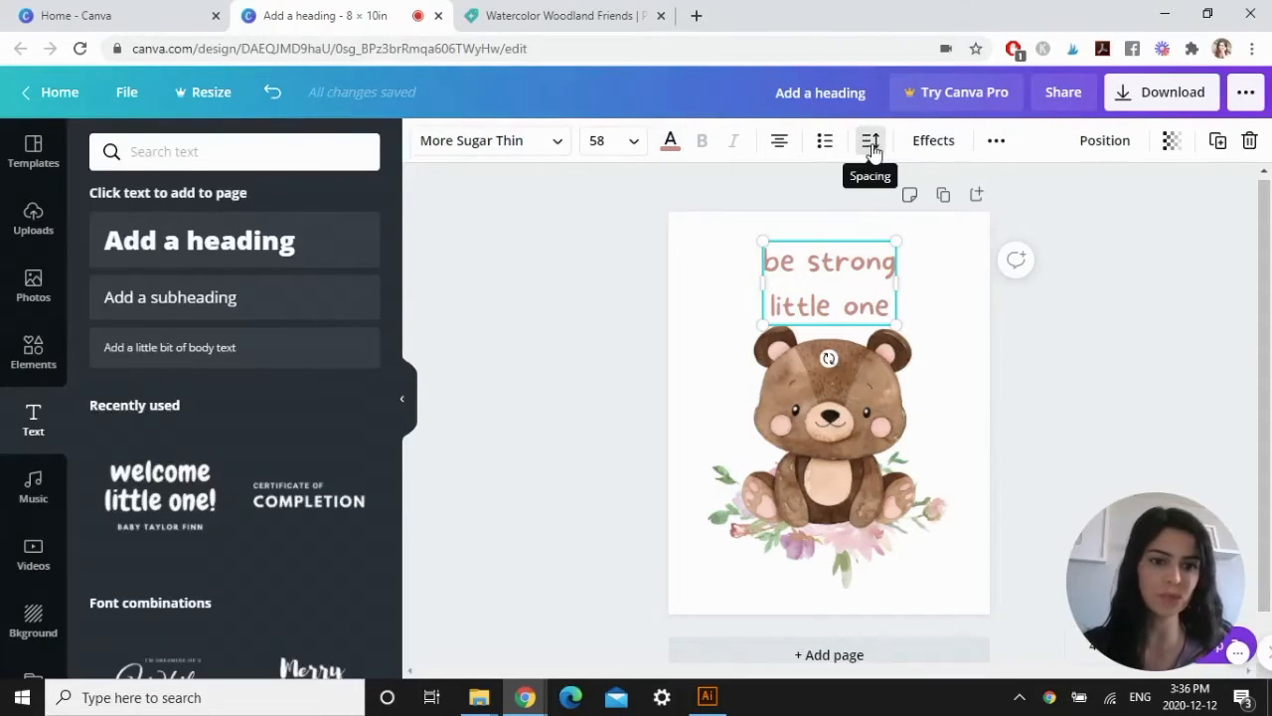
Reduce the heading's line spacing so its two lines sit closer together.
left_click(872, 145)
left_click_drag(1016, 241, 992, 240)
left_click(1105, 411)
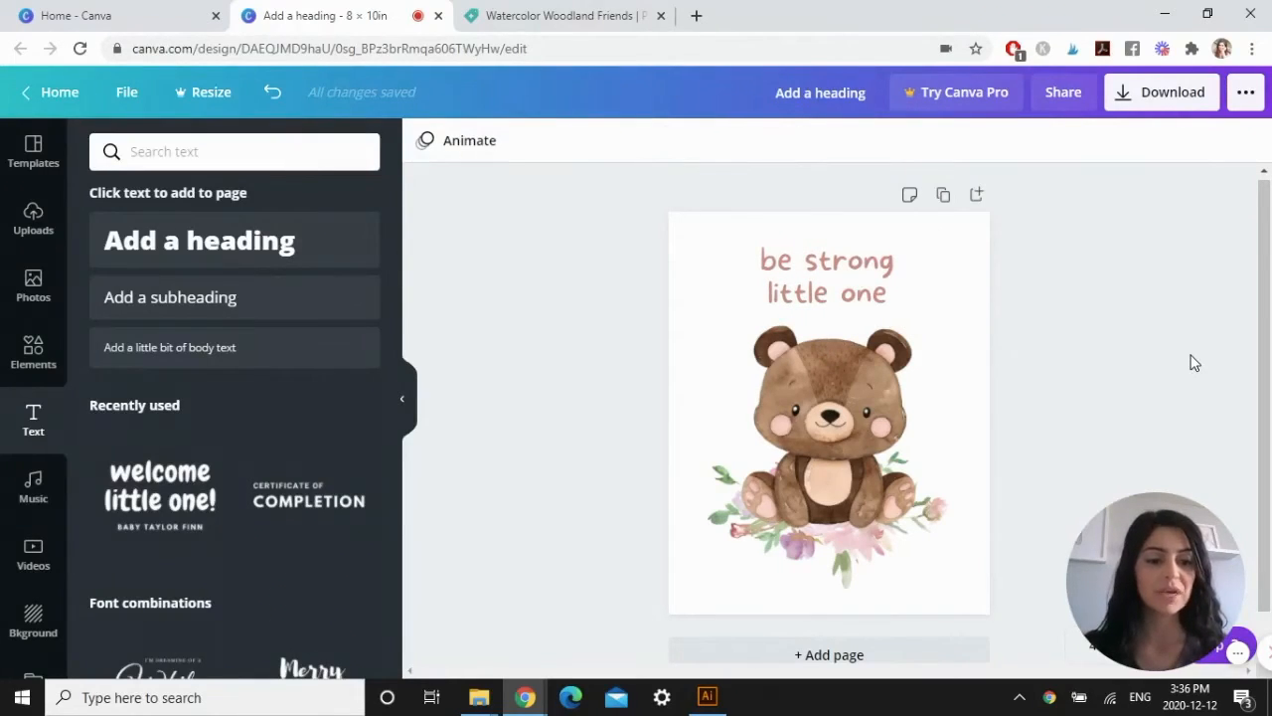
Add a blank second page and delete it again.
left_click(851, 655)
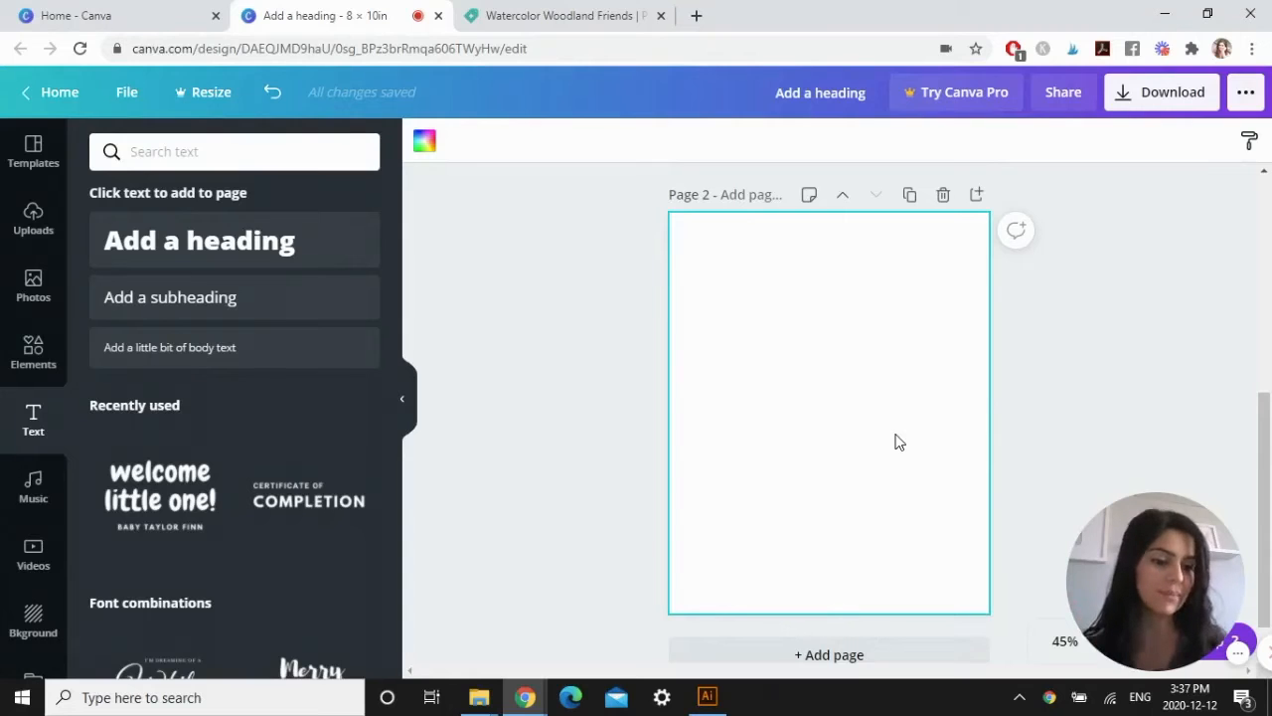
left_click(944, 196)
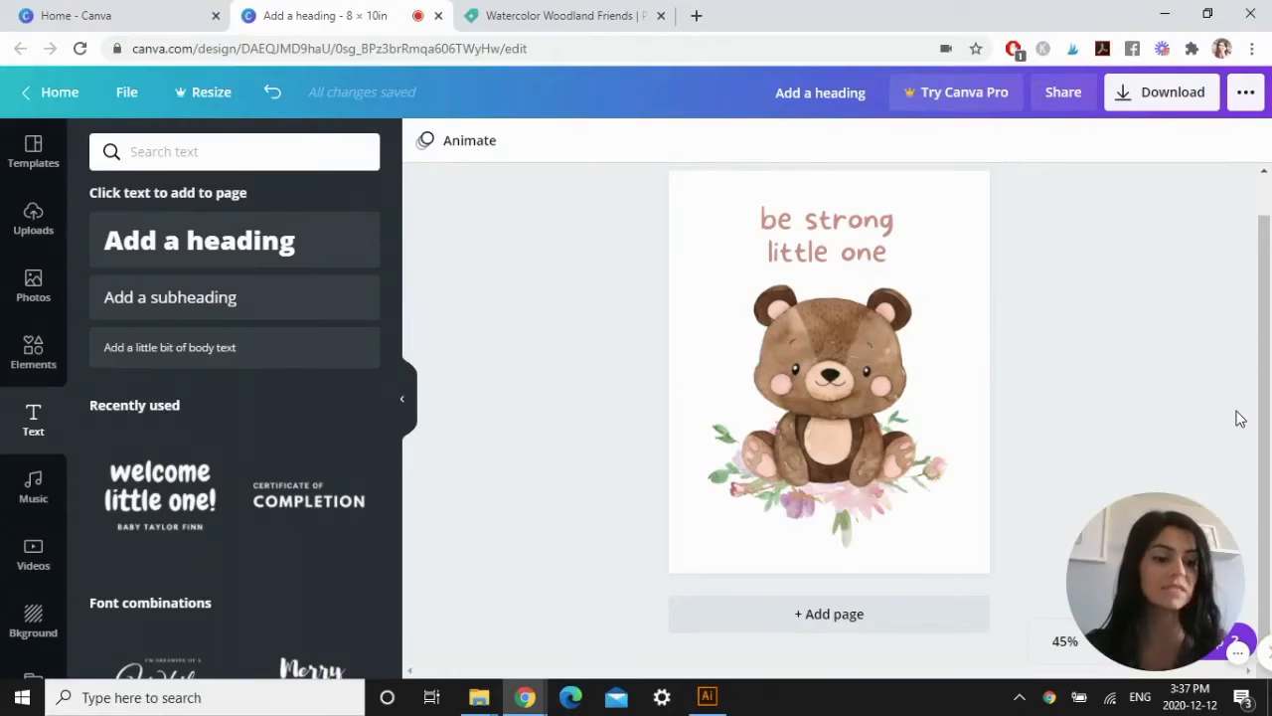
Download the finished design as a PDF Print file without crop marks and bleed.
left_click(1167, 99)
left_click(1226, 219)
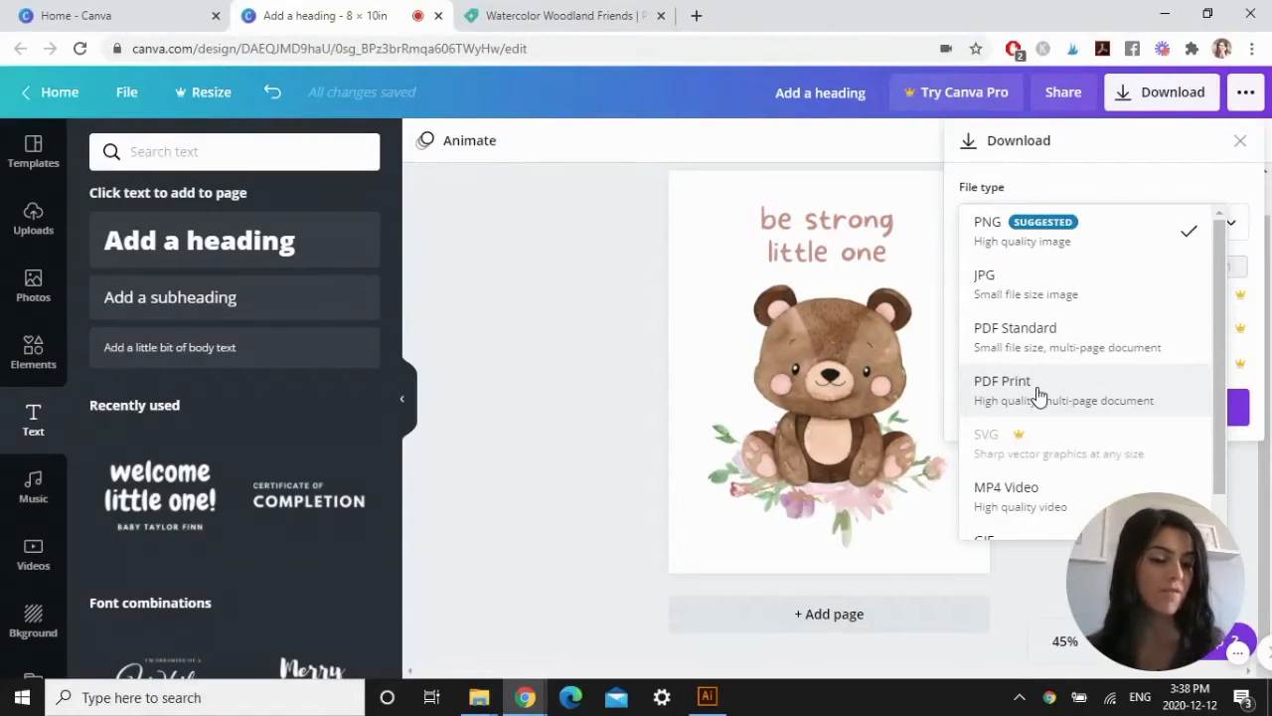
left_click(1004, 388)
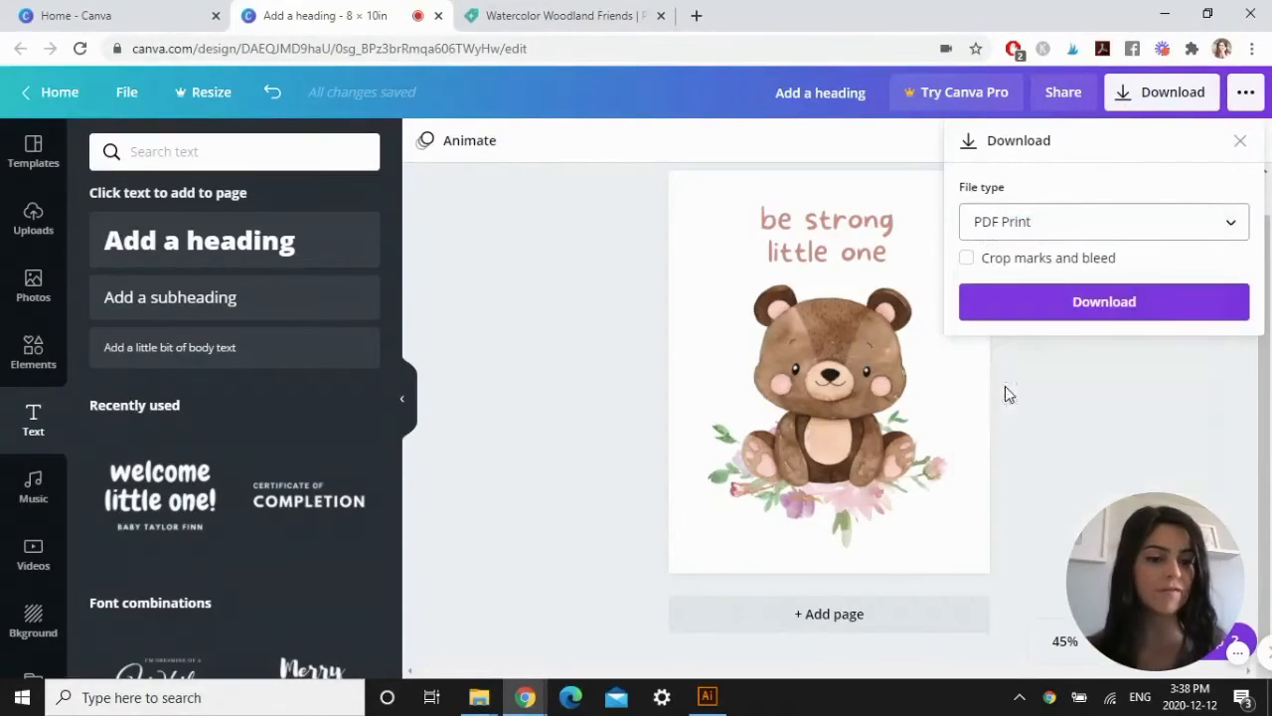
left_click(1089, 311)
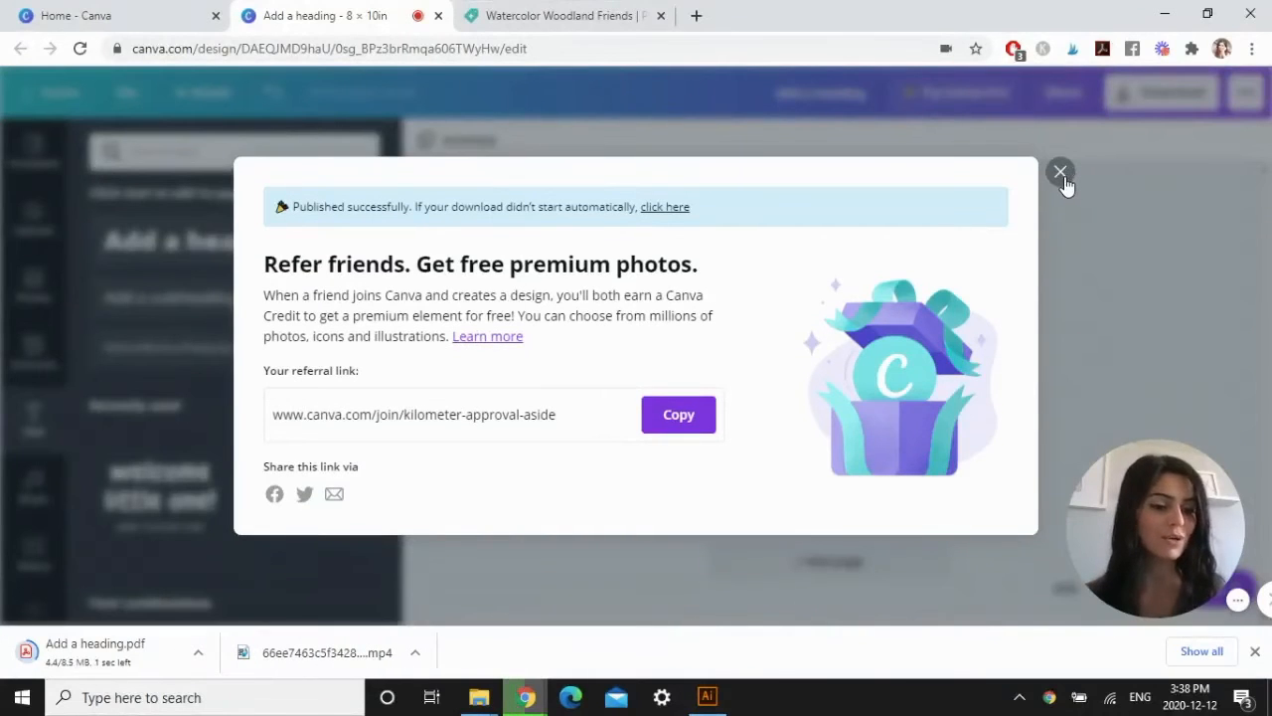
Close the download message, open the Resize feature for the finished design and dismiss the trial offer.
left_click(1062, 175)
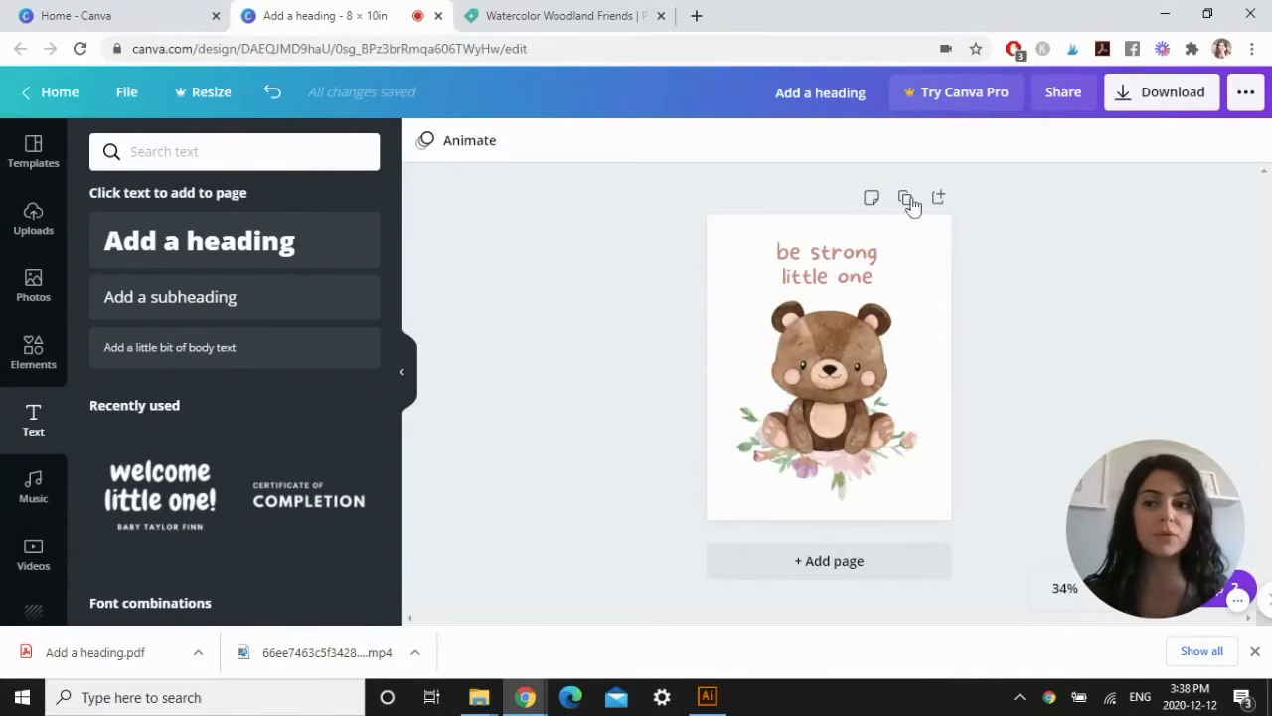
left_click(205, 94)
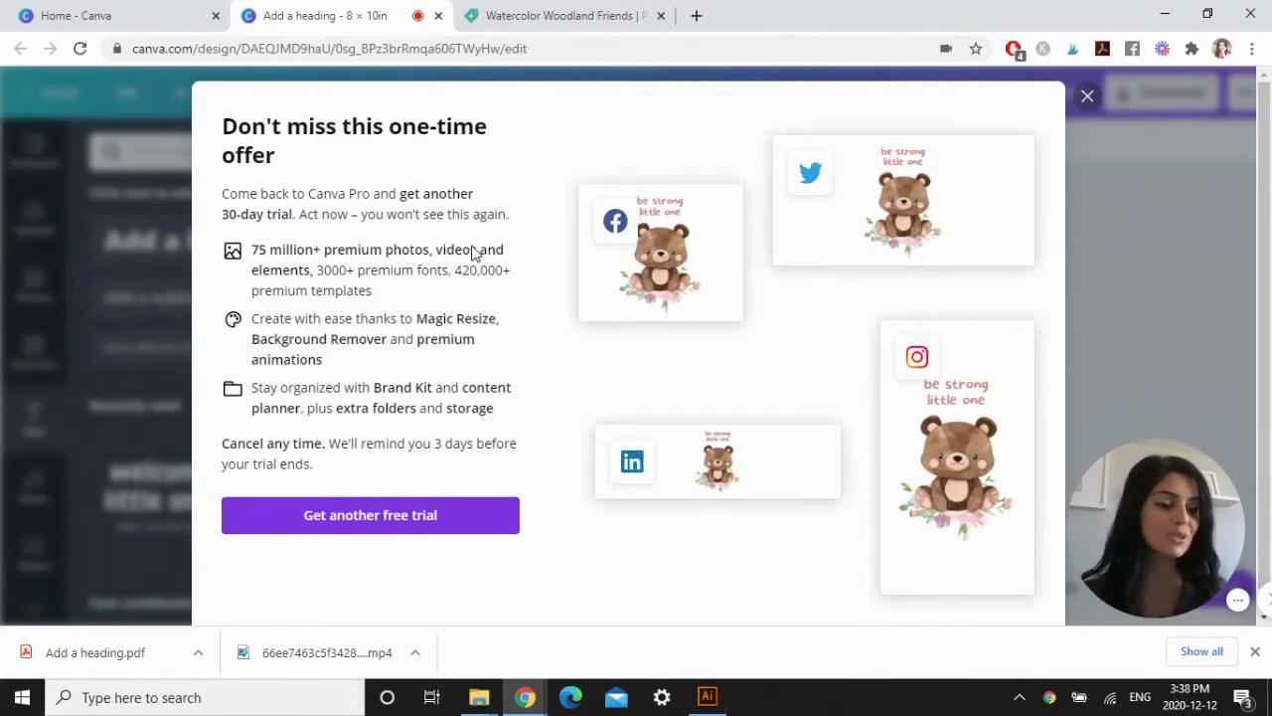
left_click(1085, 98)
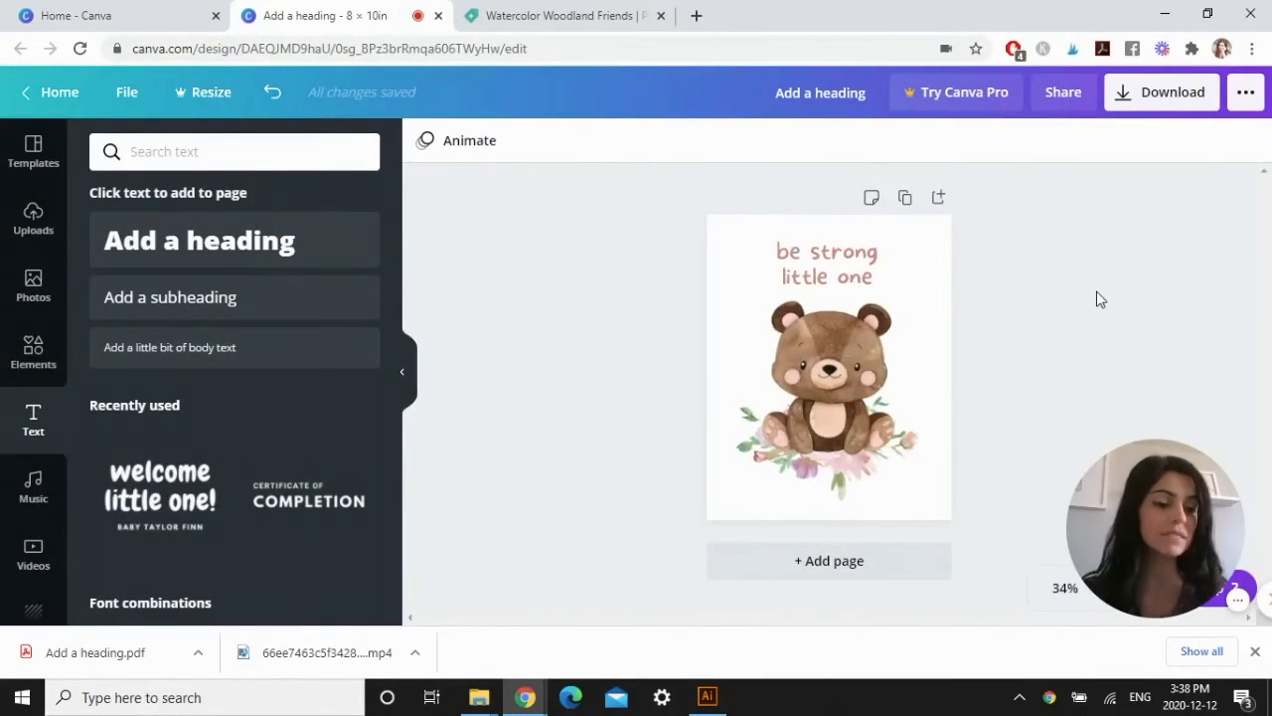
Create a new blank design with a custom size of 11 × 14 in.
left_click(80, 15)
left_click(906, 200)
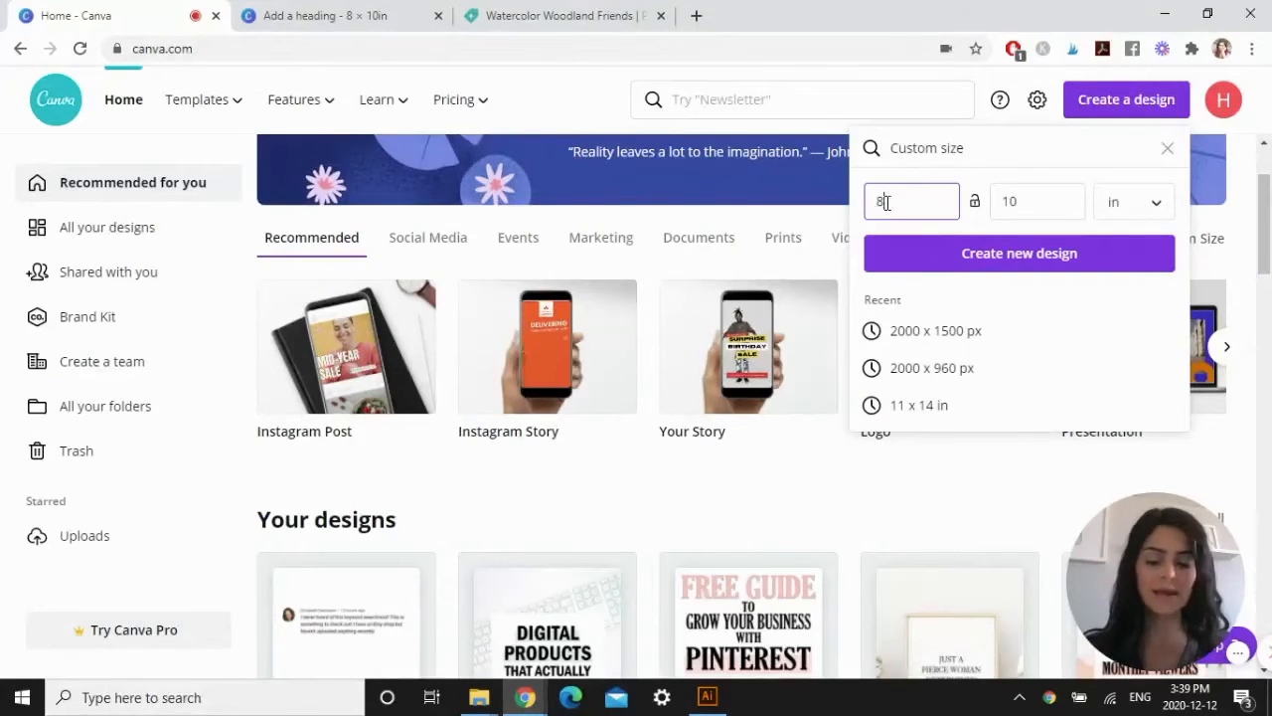
key("BackSpace")
type("11")
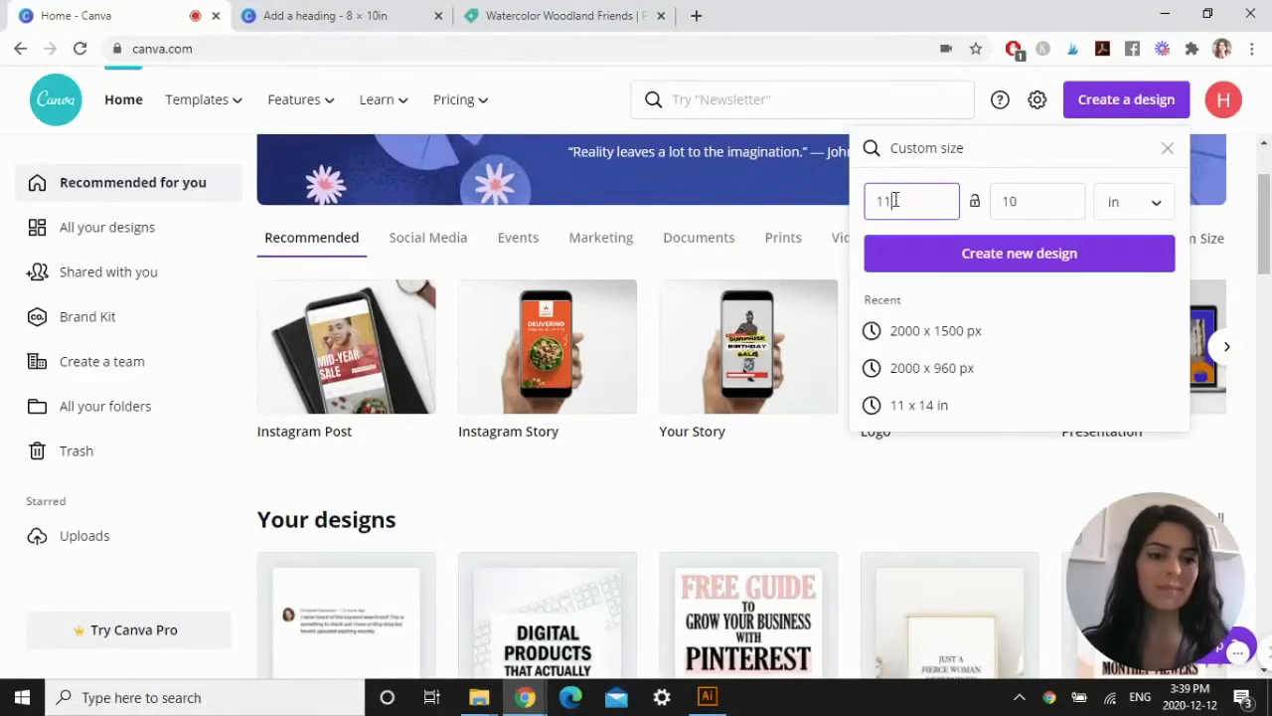
left_click(1034, 198)
double_click(1006, 201)
type("14")
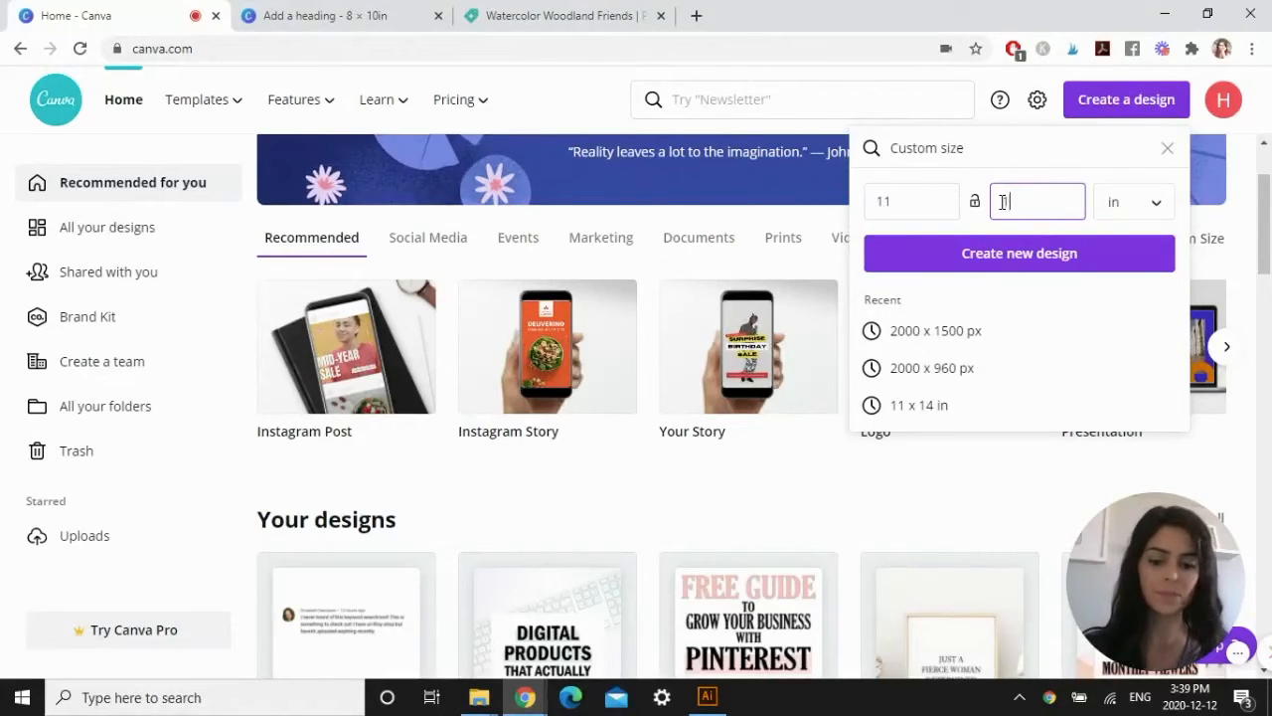
left_click(1037, 249)
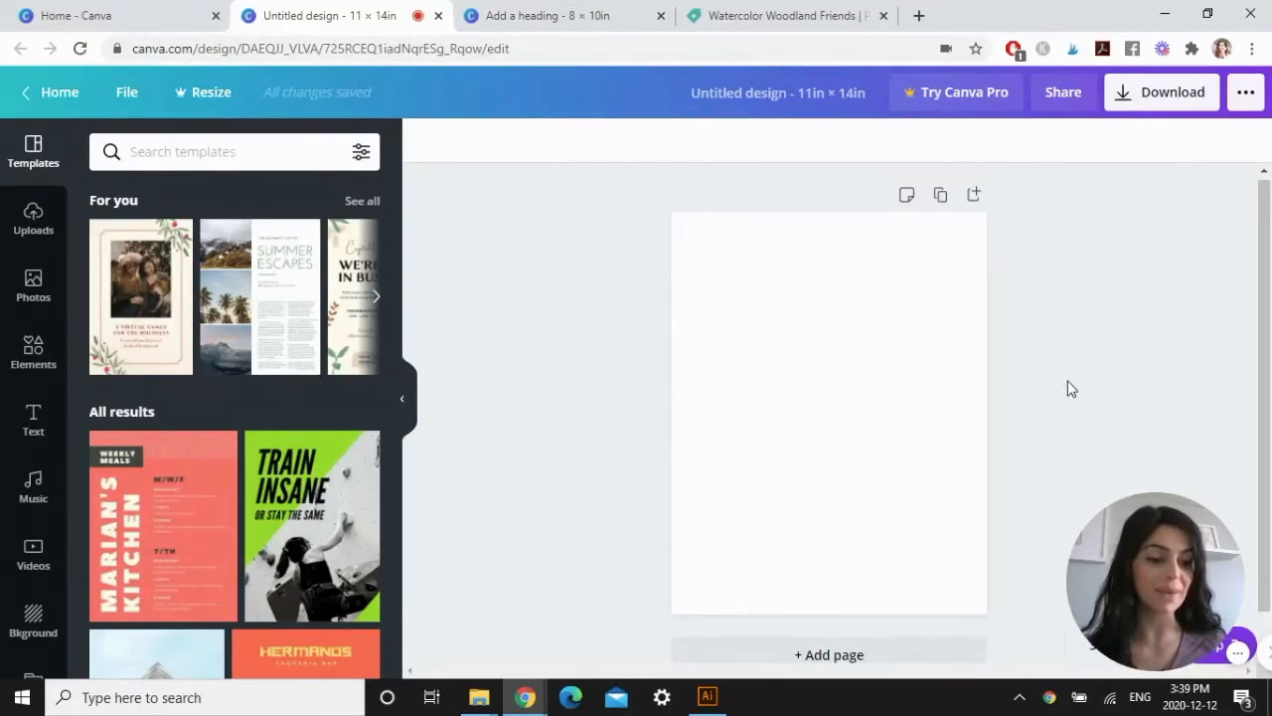
Copy the heading, bear and flowers together from the 8 × 10 in design.
left_click(558, 14)
left_click_drag(784, 312, 724, 236)
right_click(837, 354)
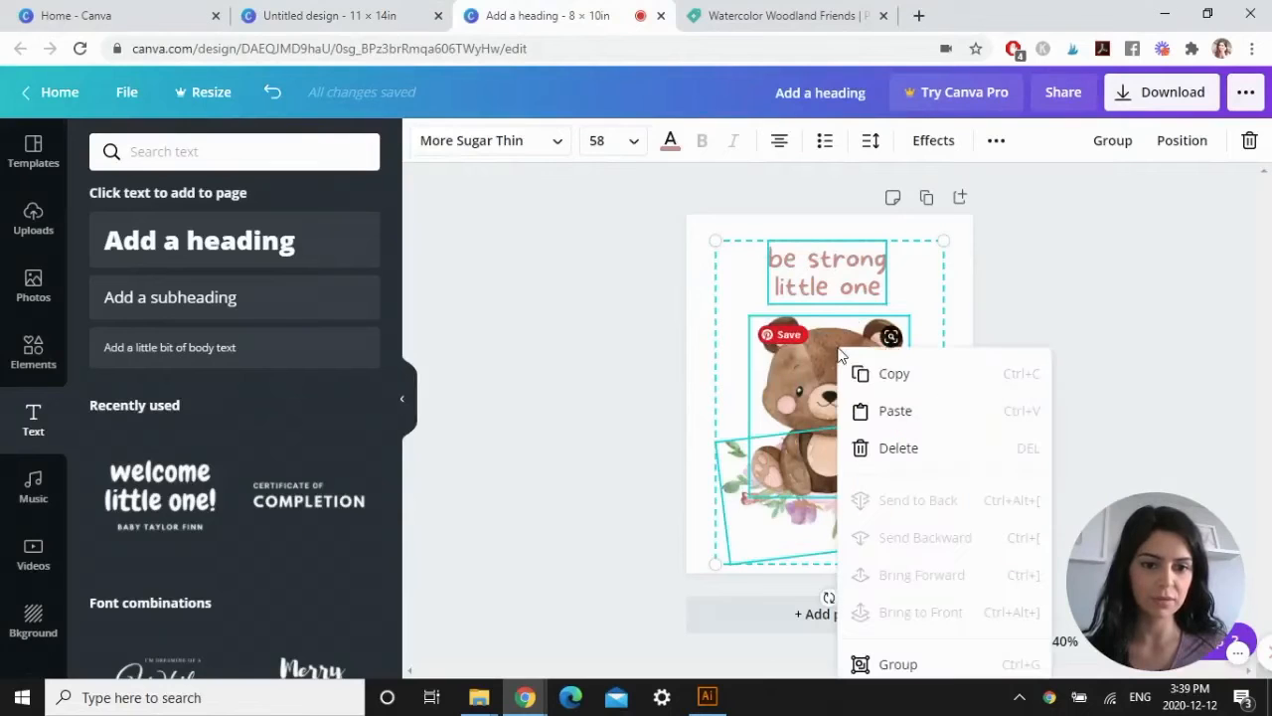
left_click(894, 374)
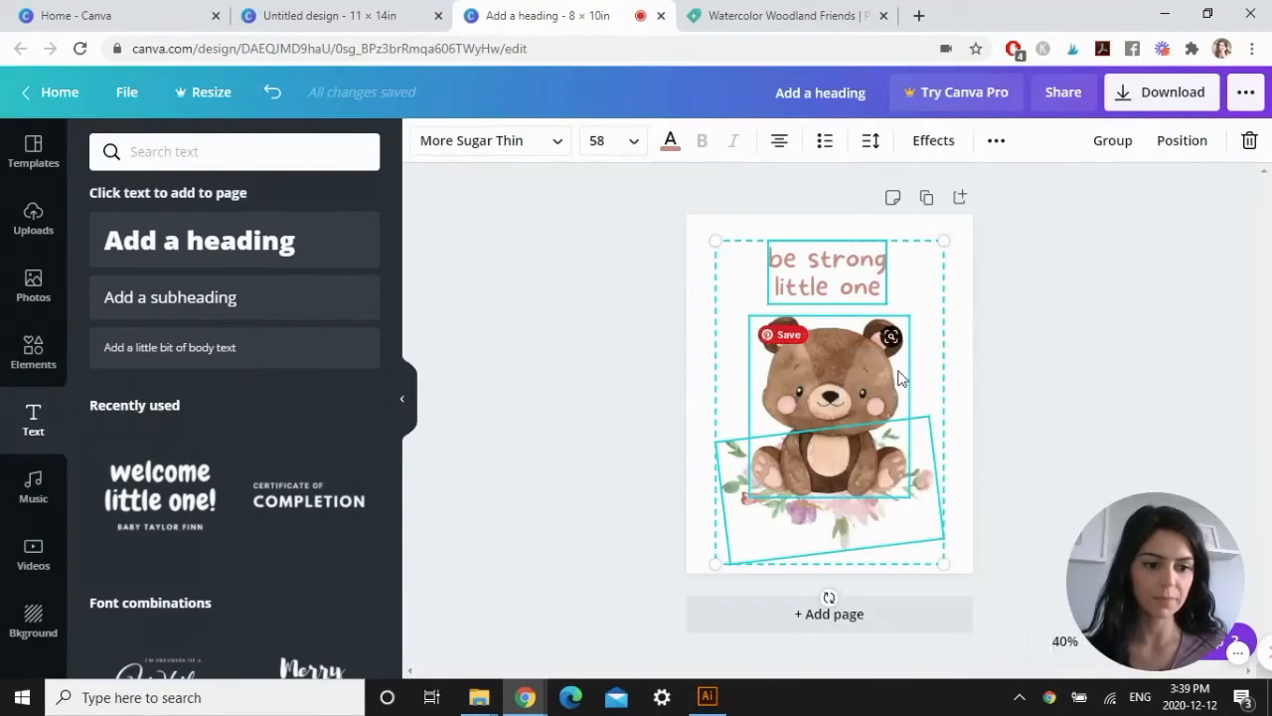
left_click(1013, 302)
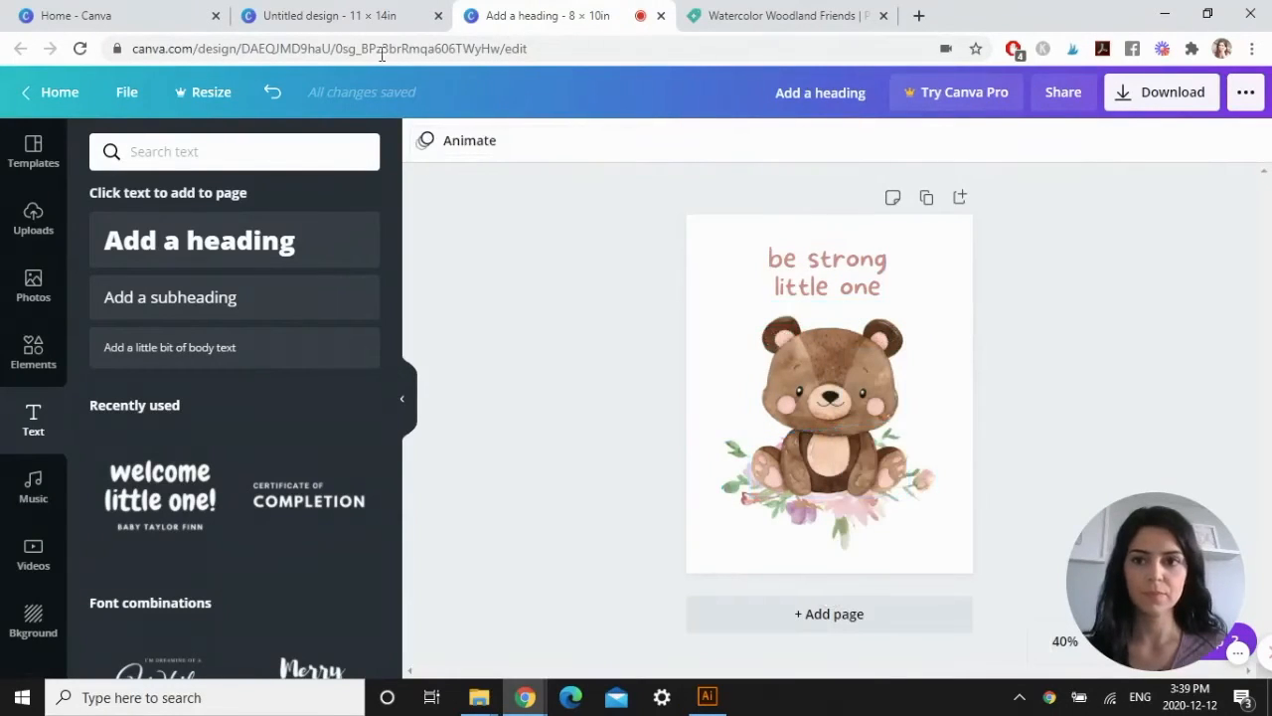
Paste the copied artwork into the 11 × 14 in design, enlarge it to nearly fill the page and centre it.
left_click(358, 16)
right_click(798, 307)
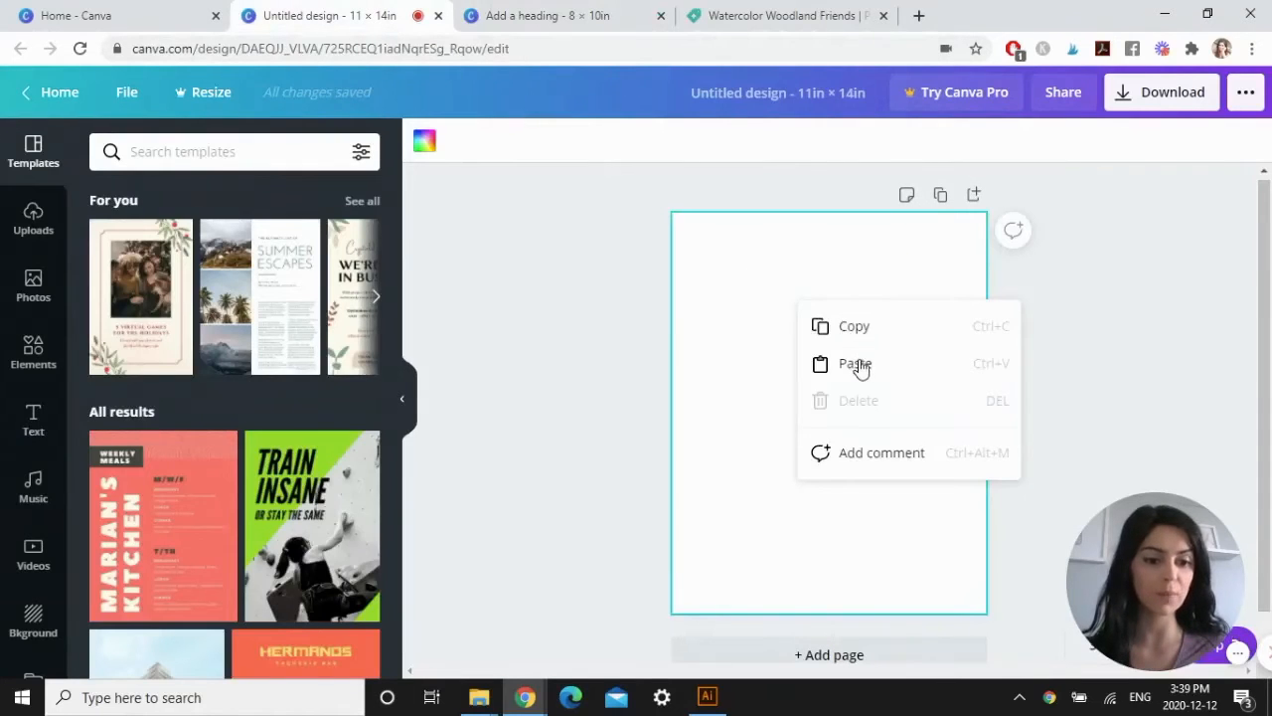
left_click(855, 363)
left_click_drag(881, 495, 988, 580)
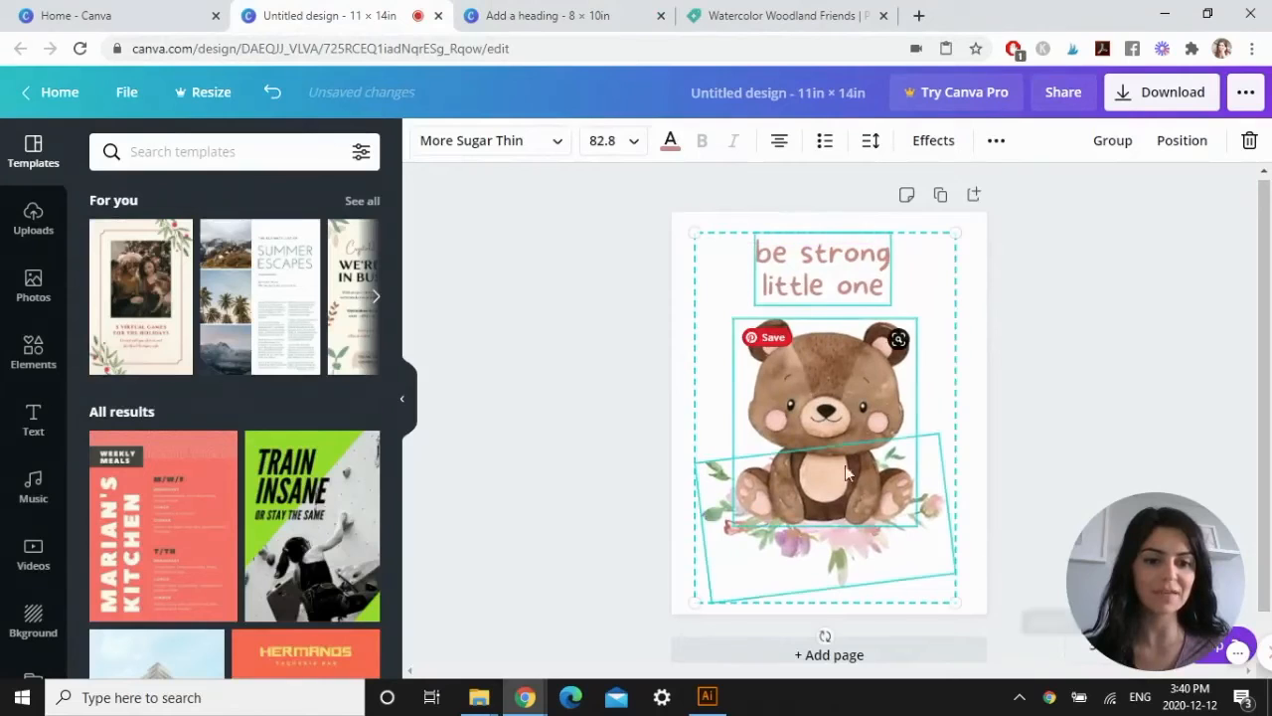
left_click_drag(830, 446, 832, 448)
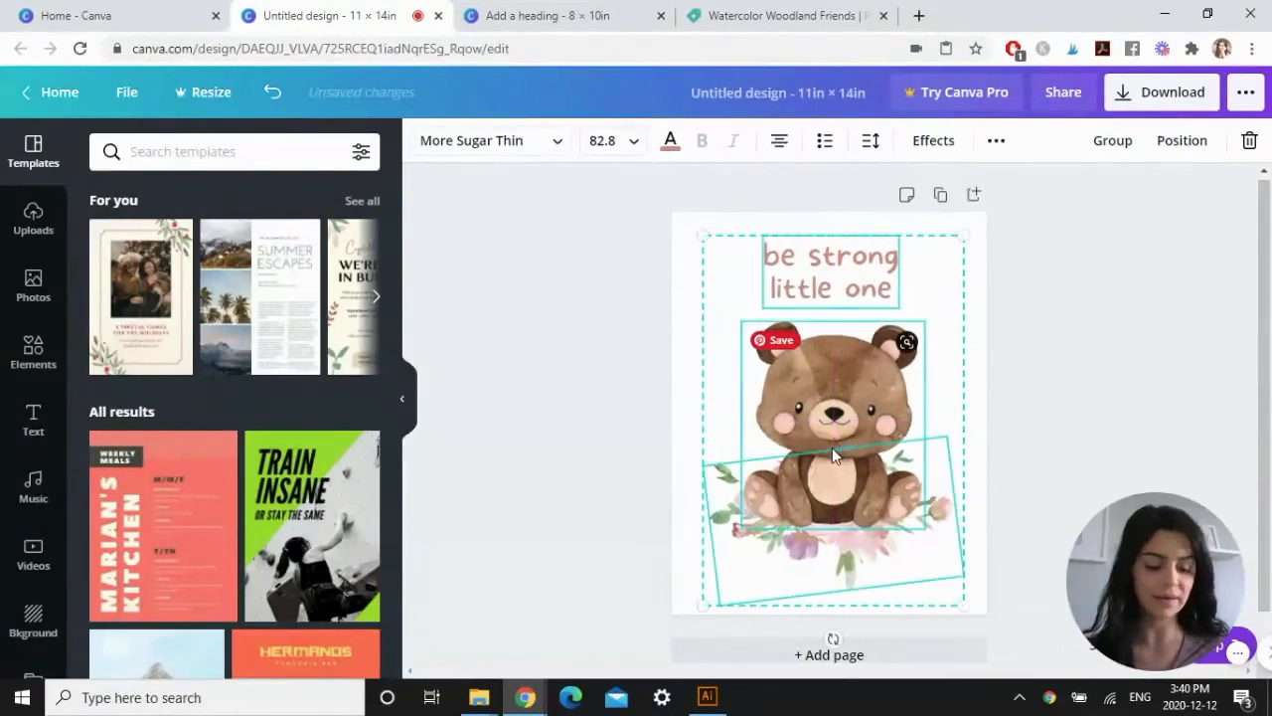
left_click(1079, 203)
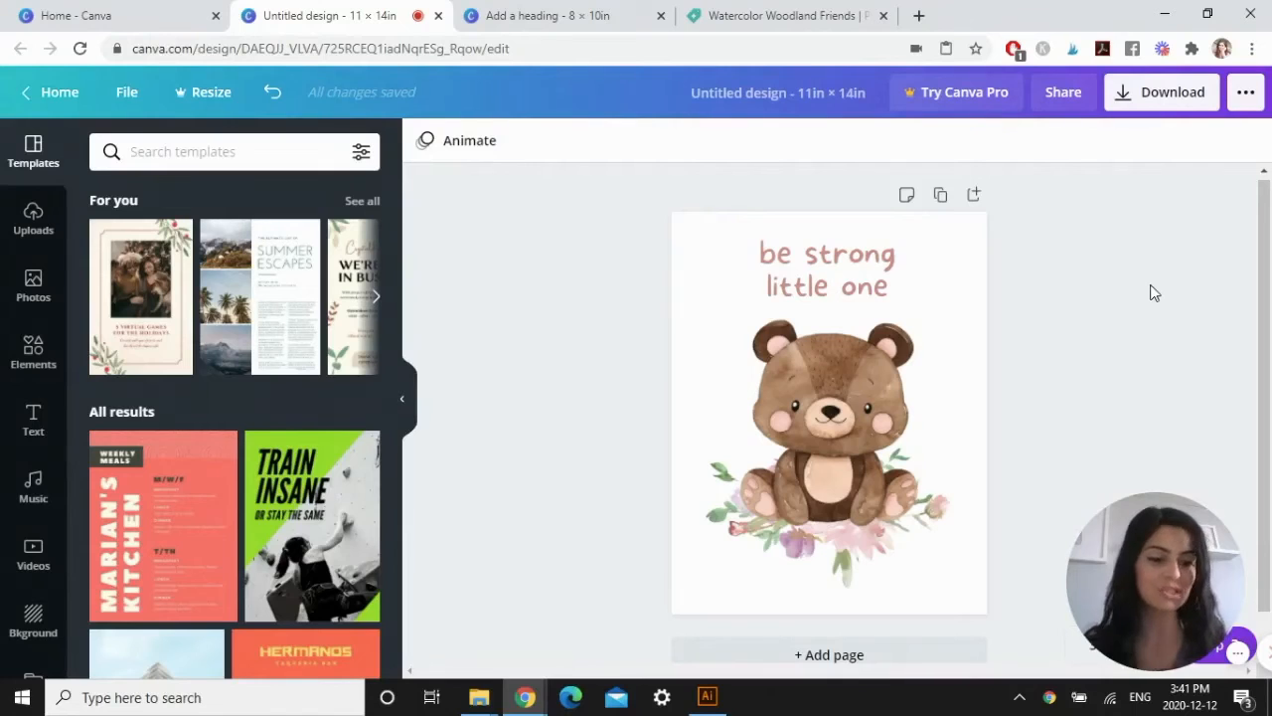
Create another new blank design with a custom size of 2000 × 1500 px.
left_click(149, 15)
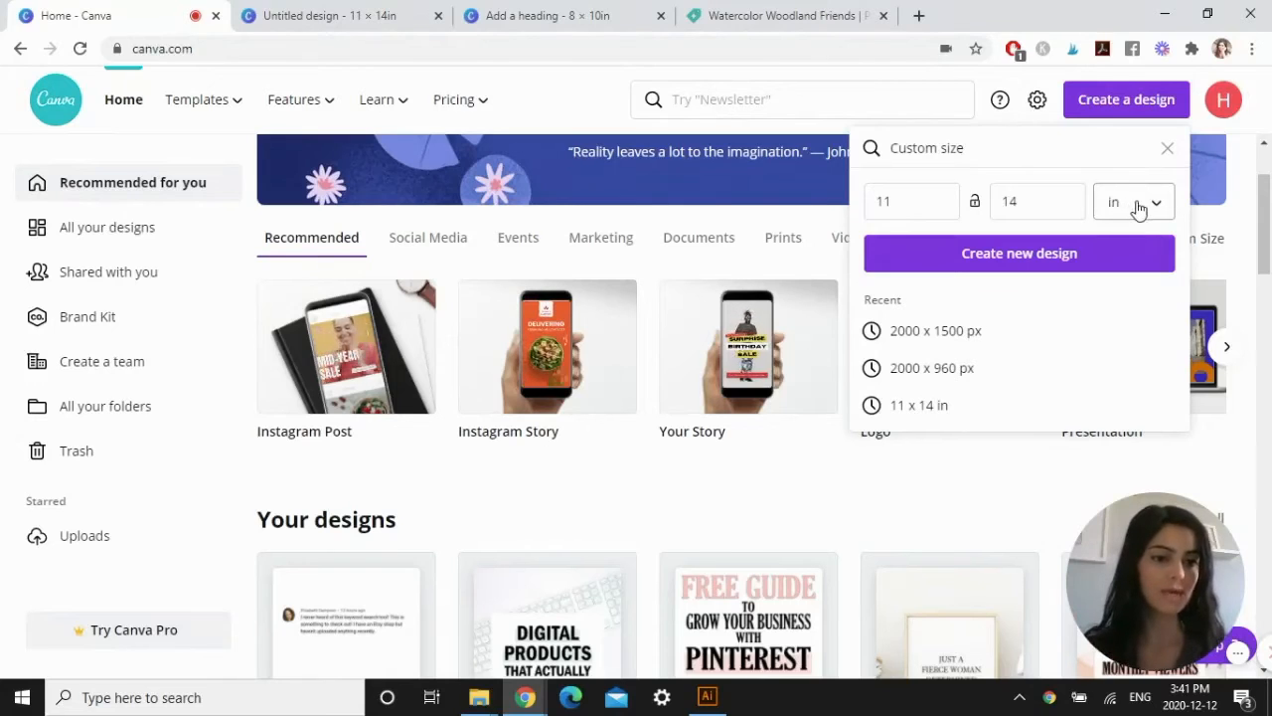
left_click(1143, 213)
left_click(1121, 169)
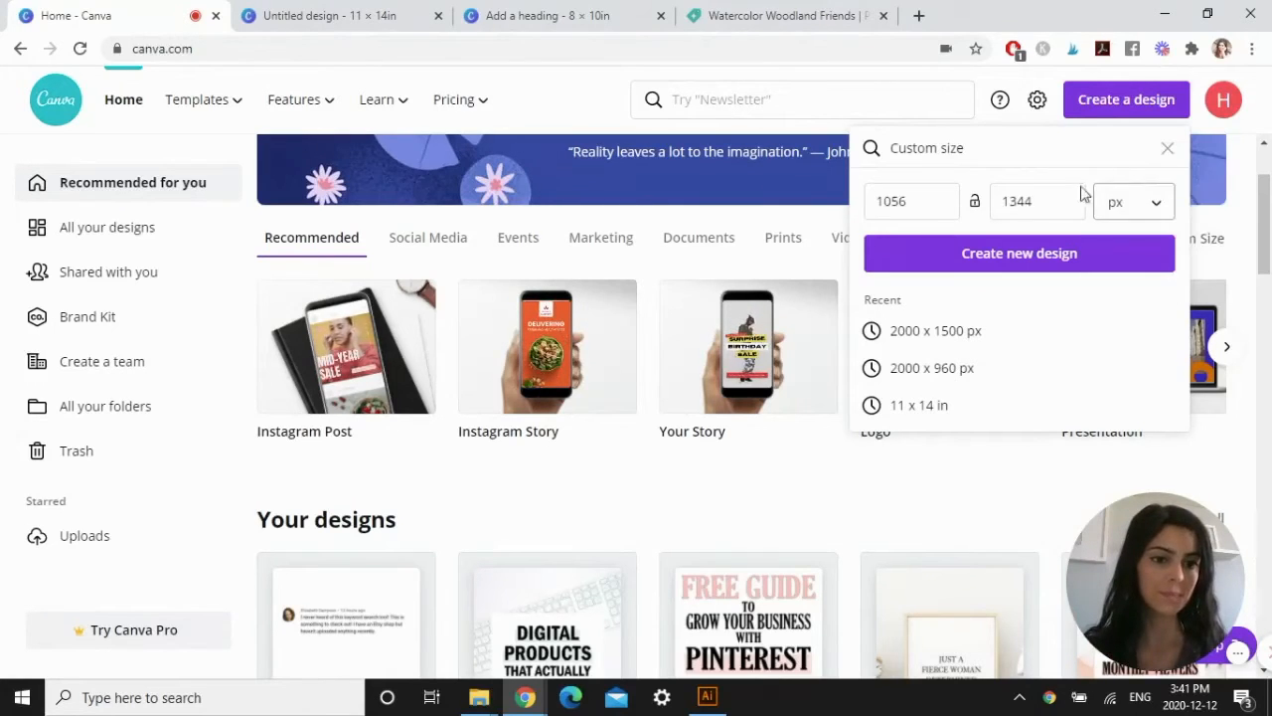
double_click(949, 201)
type("2")
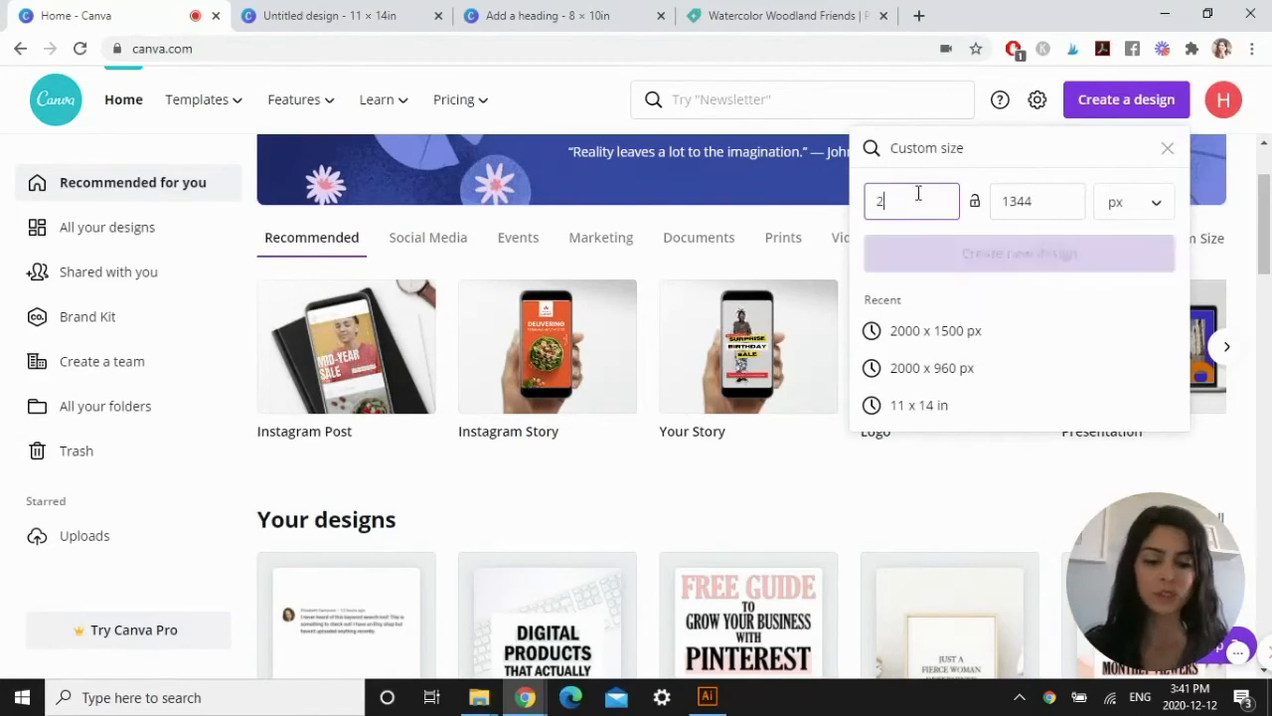
type("000")
left_click(1022, 202)
double_click(1000, 203)
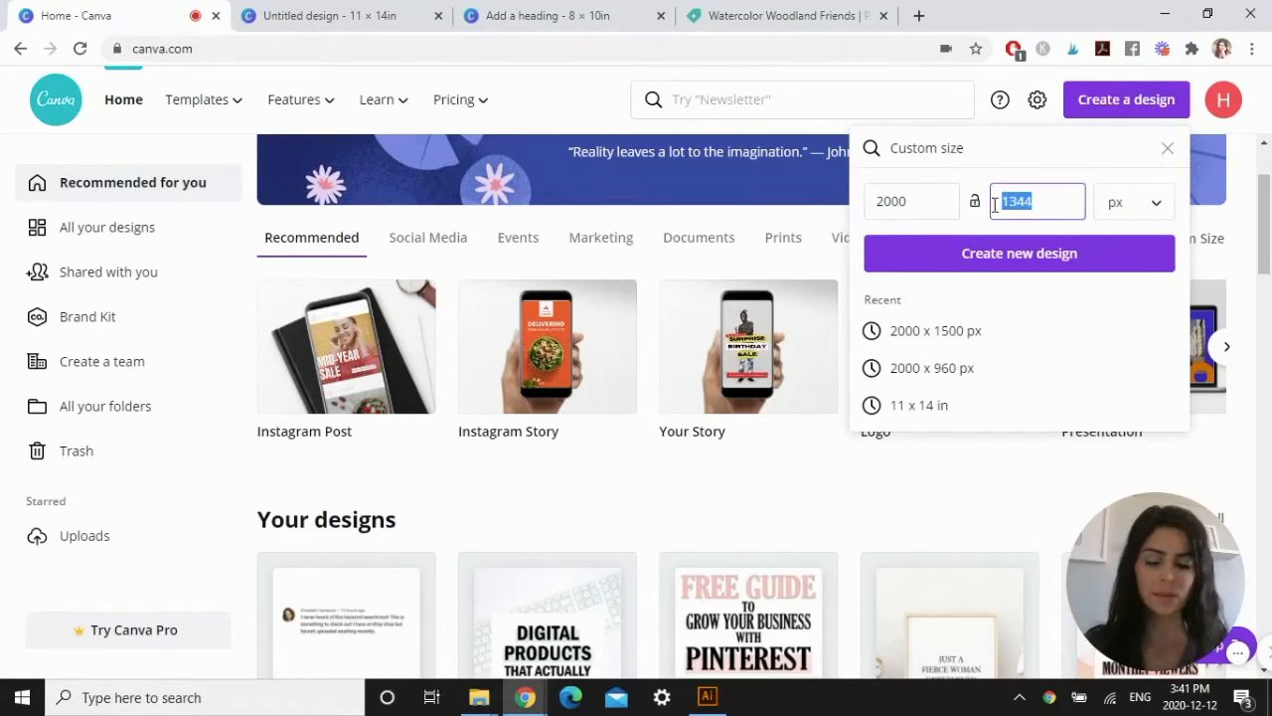
type("1500")
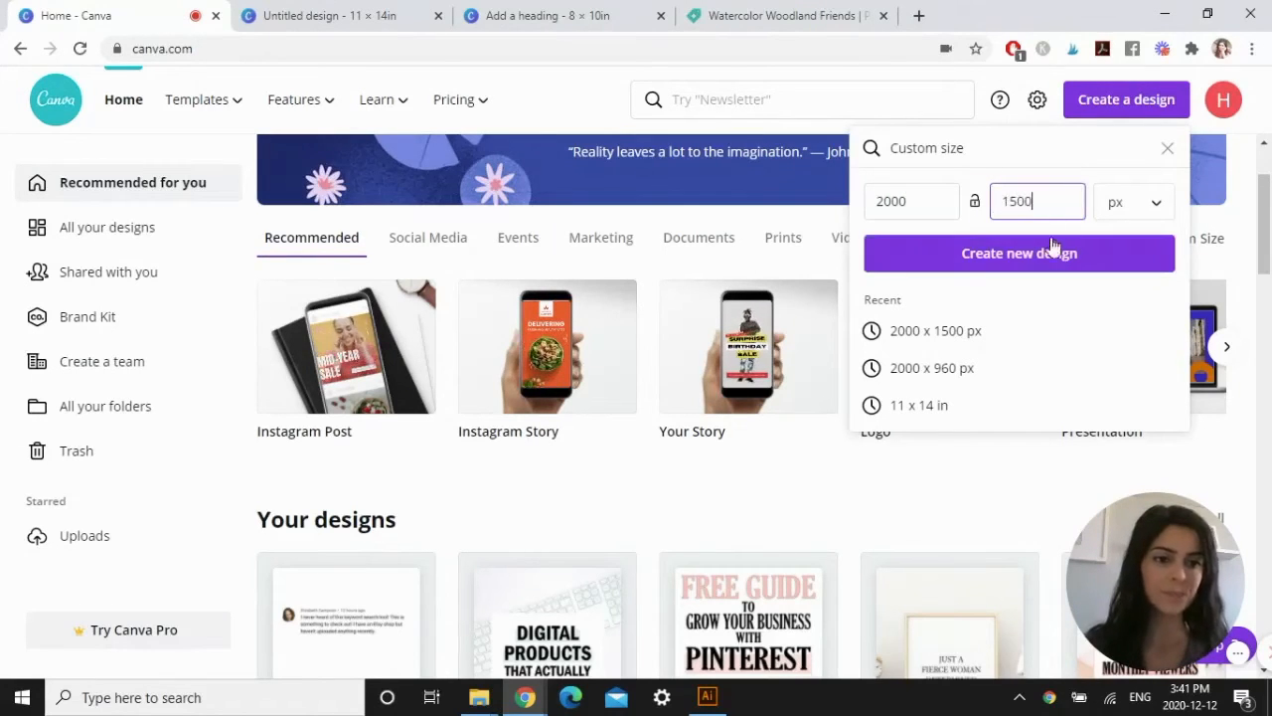
left_click(1046, 261)
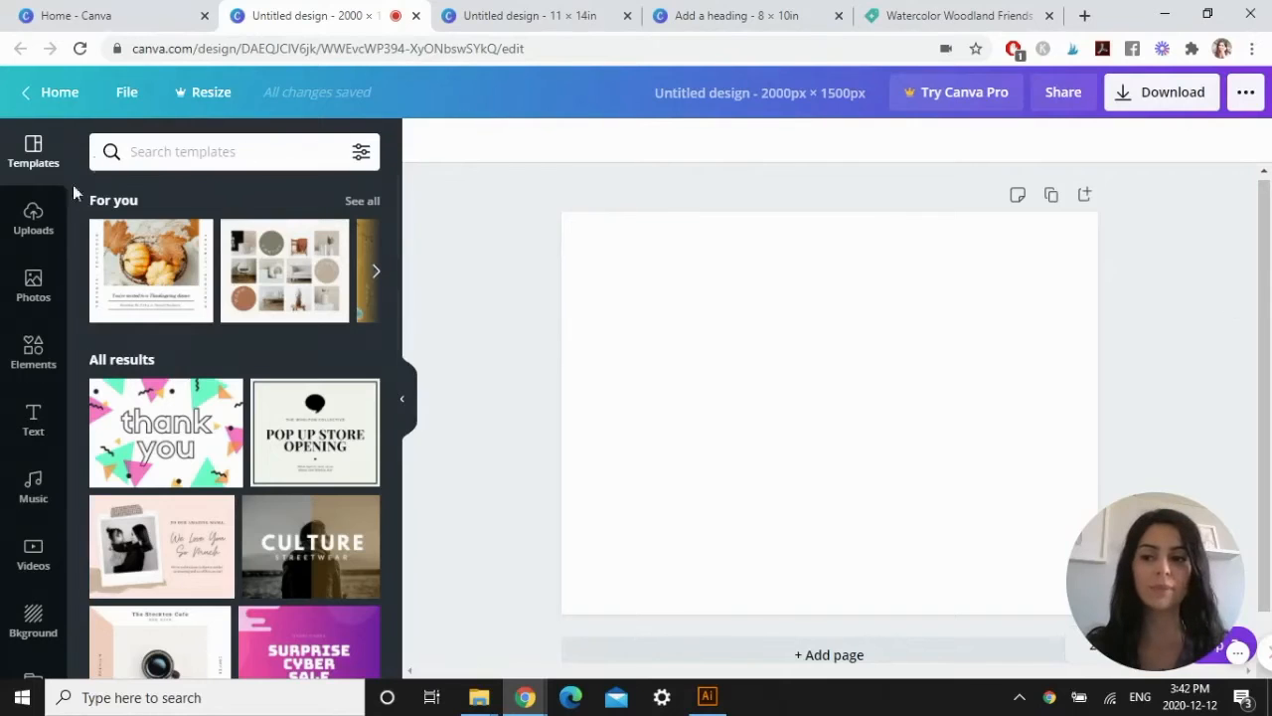
Add the uploaded nursery photo with the empty wooden frame and enlarge it to cover the whole page.
left_click(31, 220)
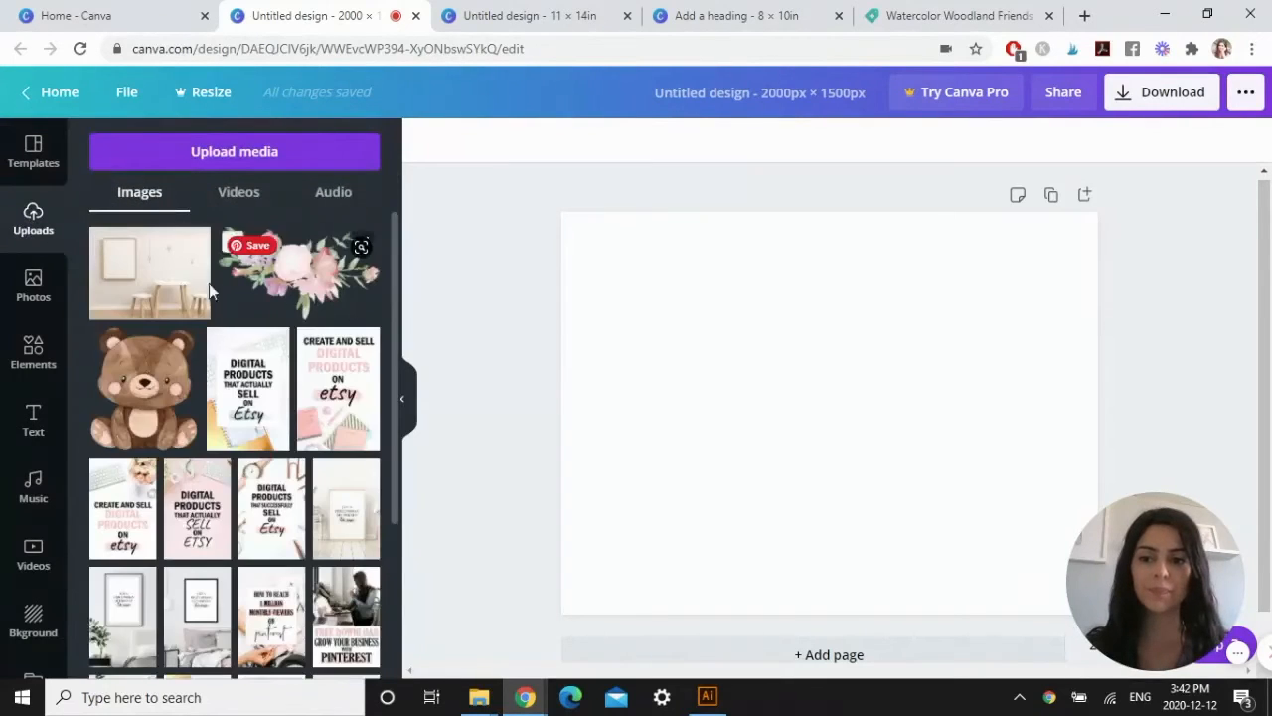
left_click(147, 289)
left_click_drag(778, 363, 698, 312)
left_click_drag(941, 506, 1193, 661)
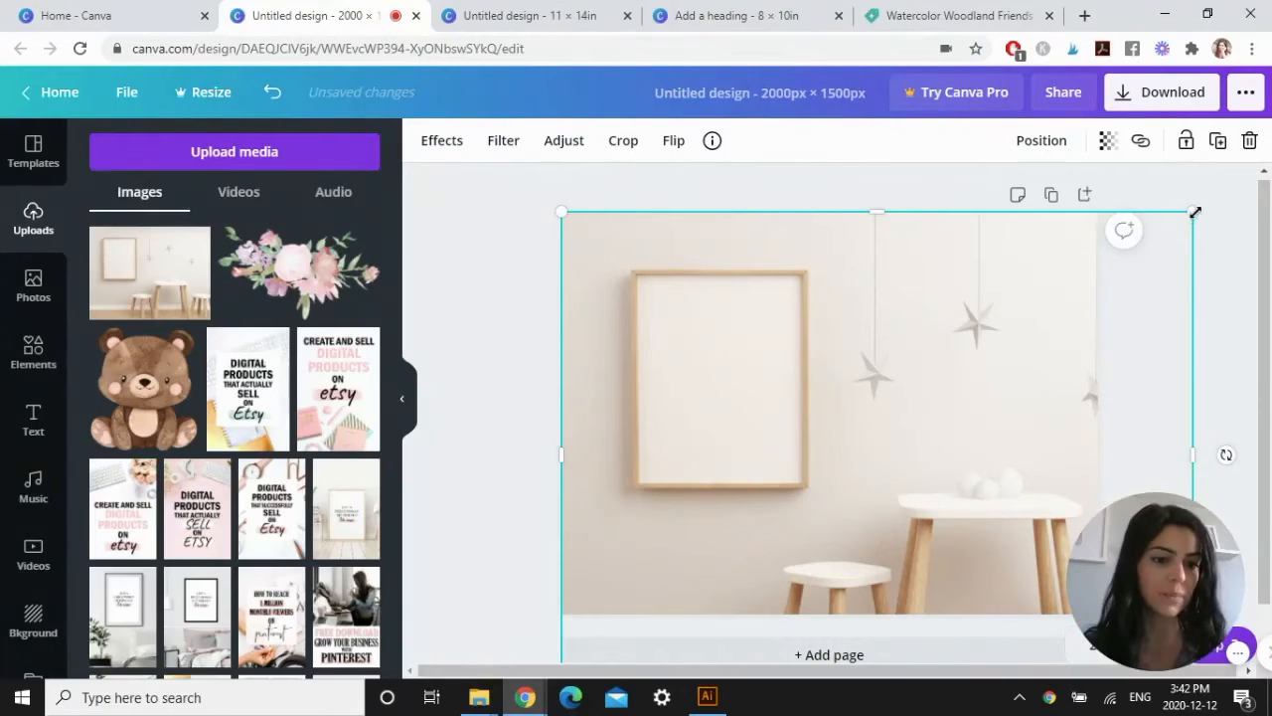
left_click_drag(1195, 214, 1212, 195)
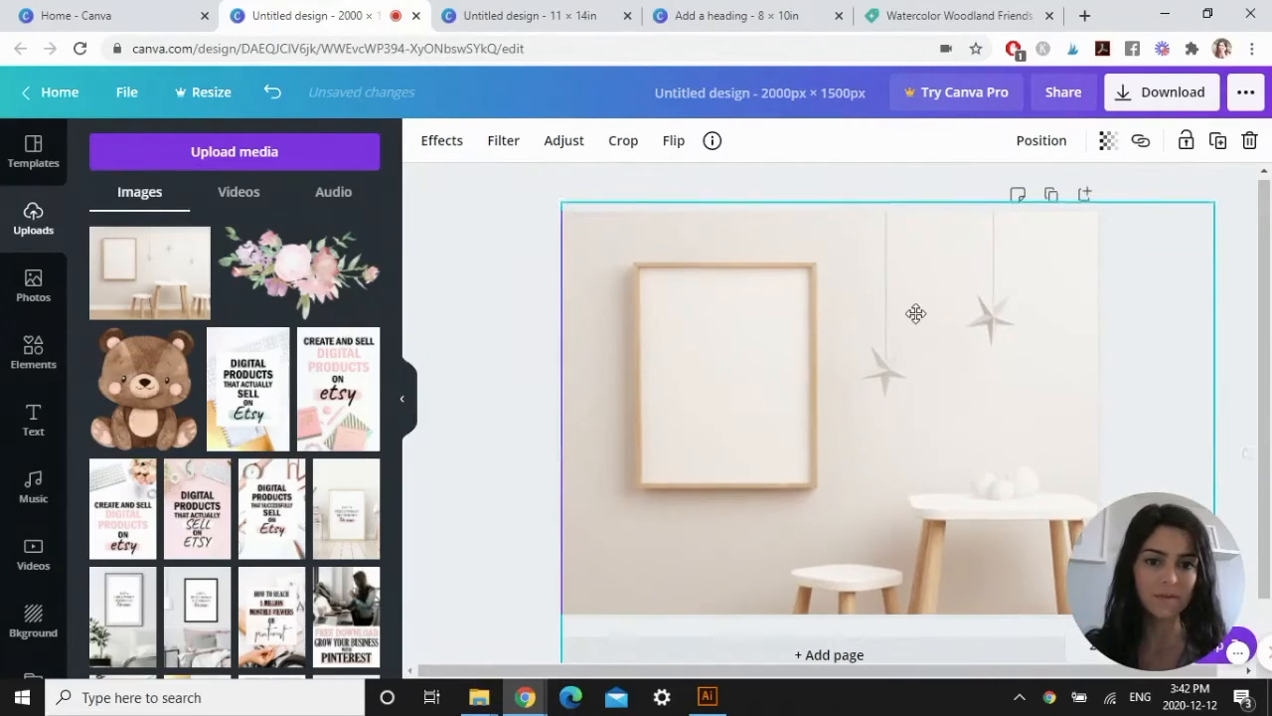
left_click(1169, 401)
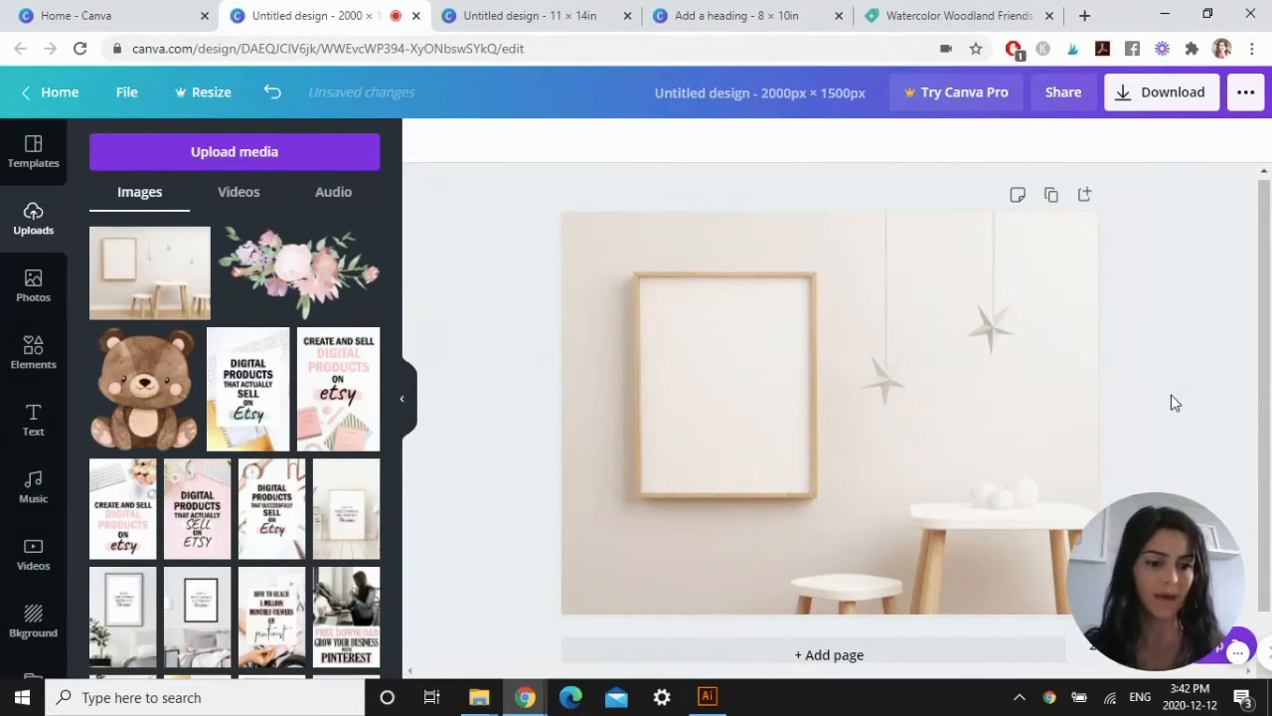
Download the 8 × 10 in bear design as a JPG and close the download message.
left_click(732, 10)
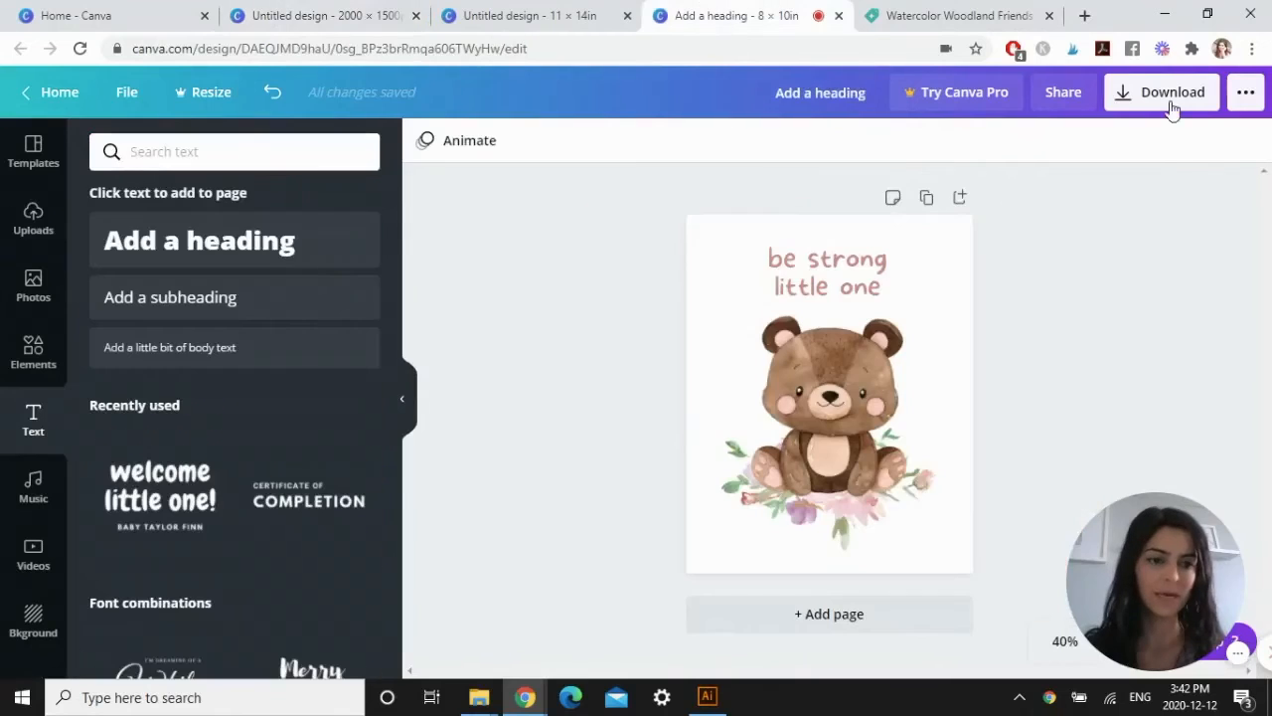
left_click(1162, 101)
left_click(1059, 209)
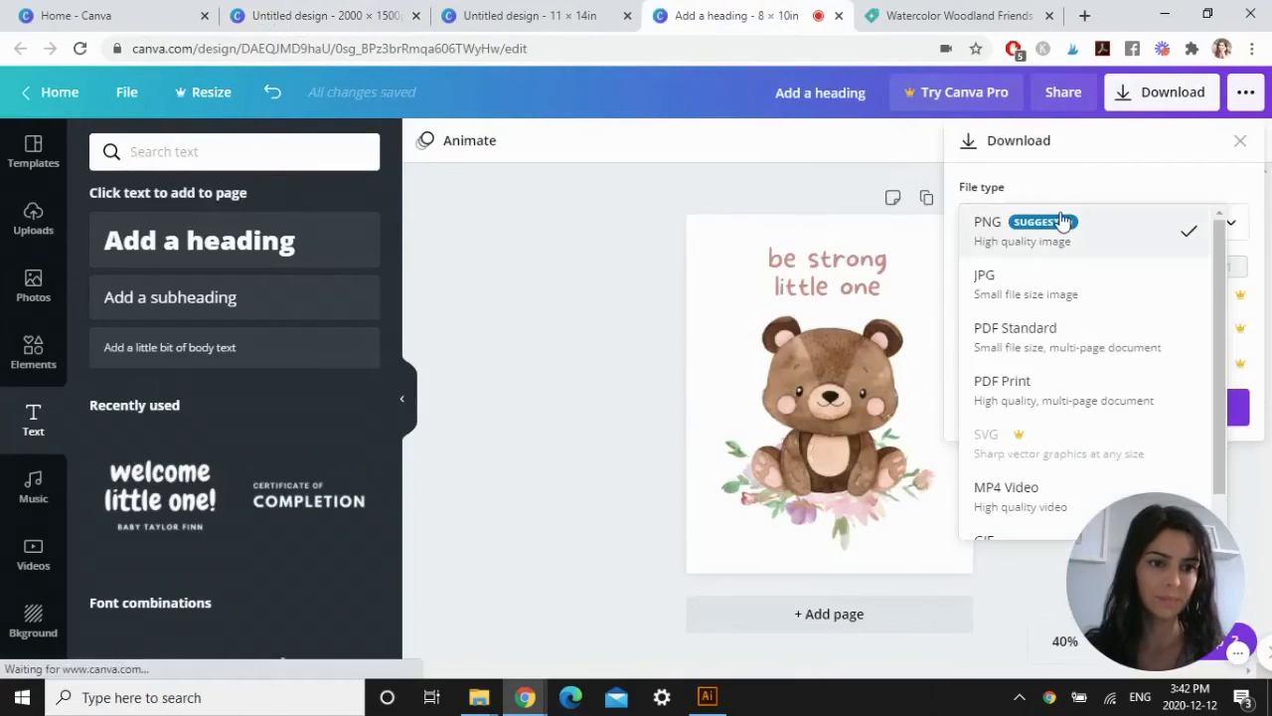
left_click(1014, 278)
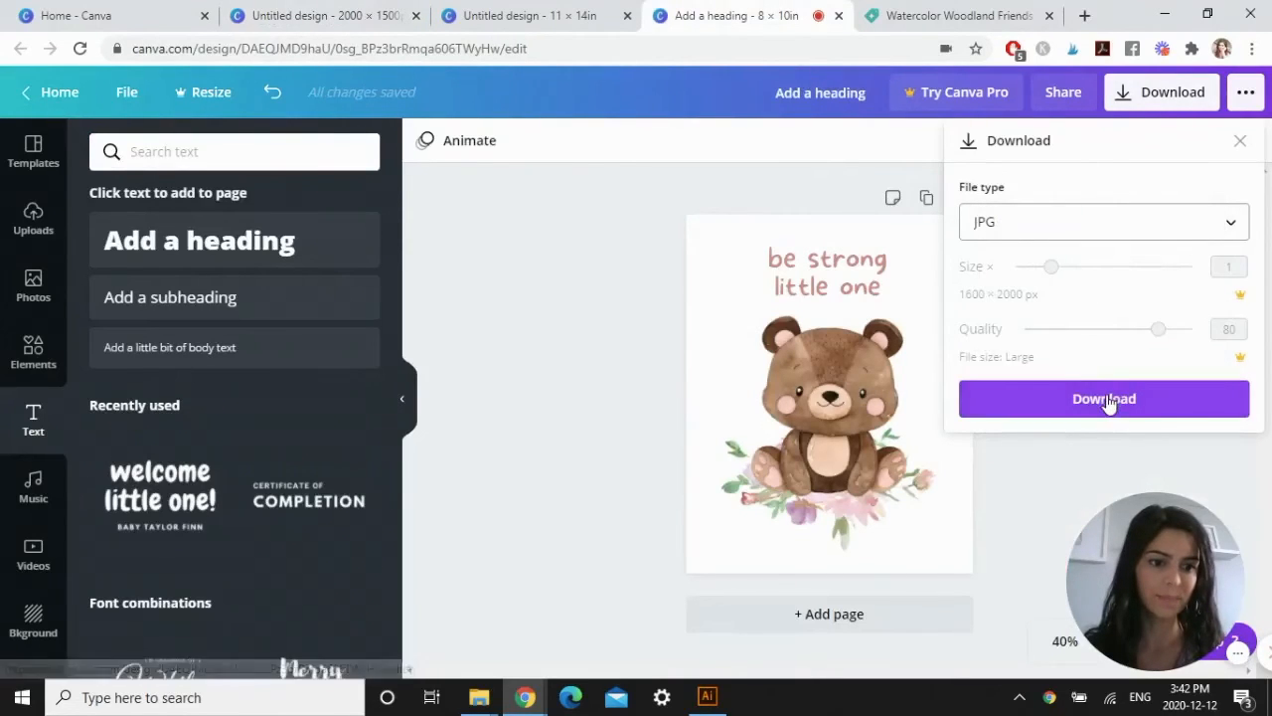
left_click(1106, 398)
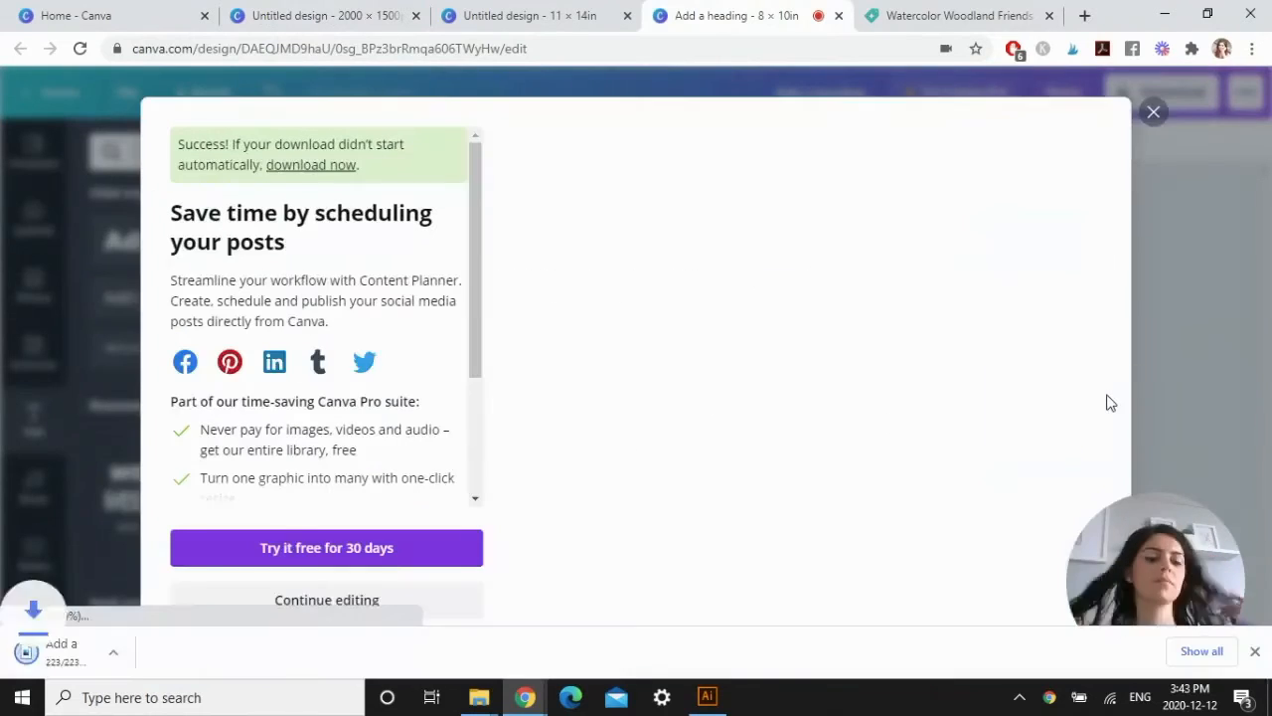
left_click(1256, 652)
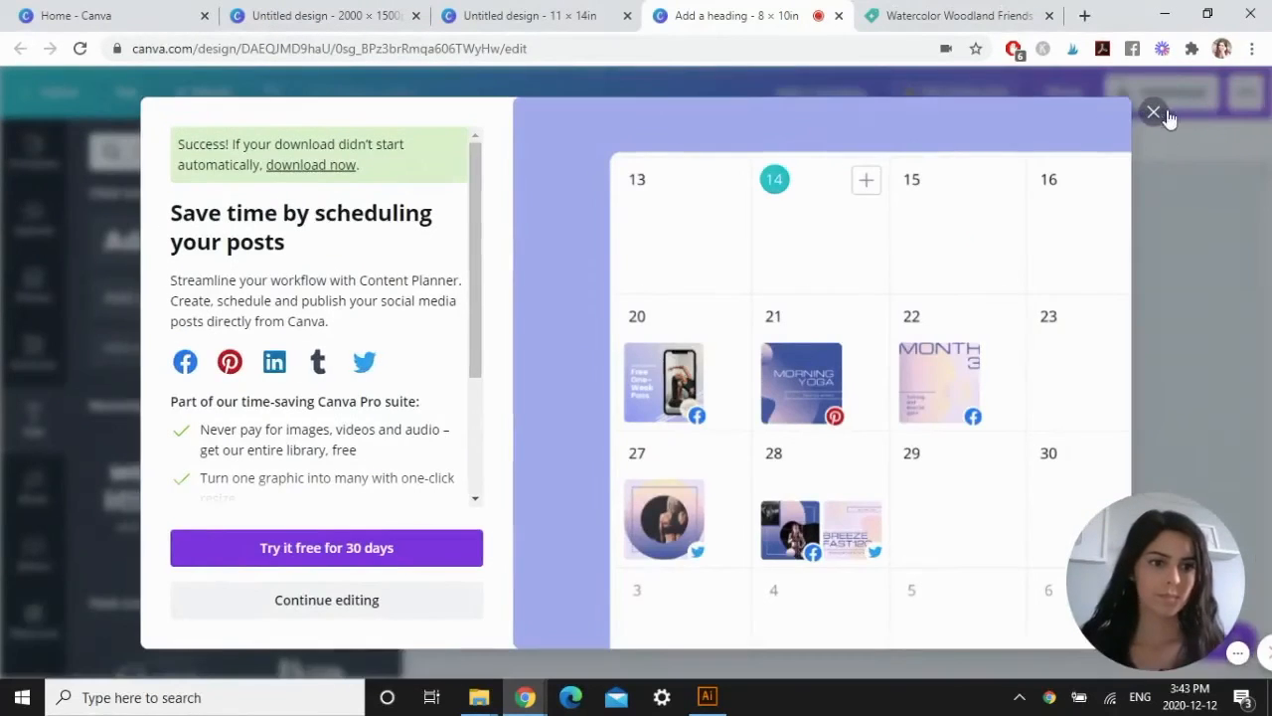
left_click(1147, 98)
Upload the downloaded bear JPG from the device into the 2000 × 1500 px design and place it on the page.
left_click(362, 15)
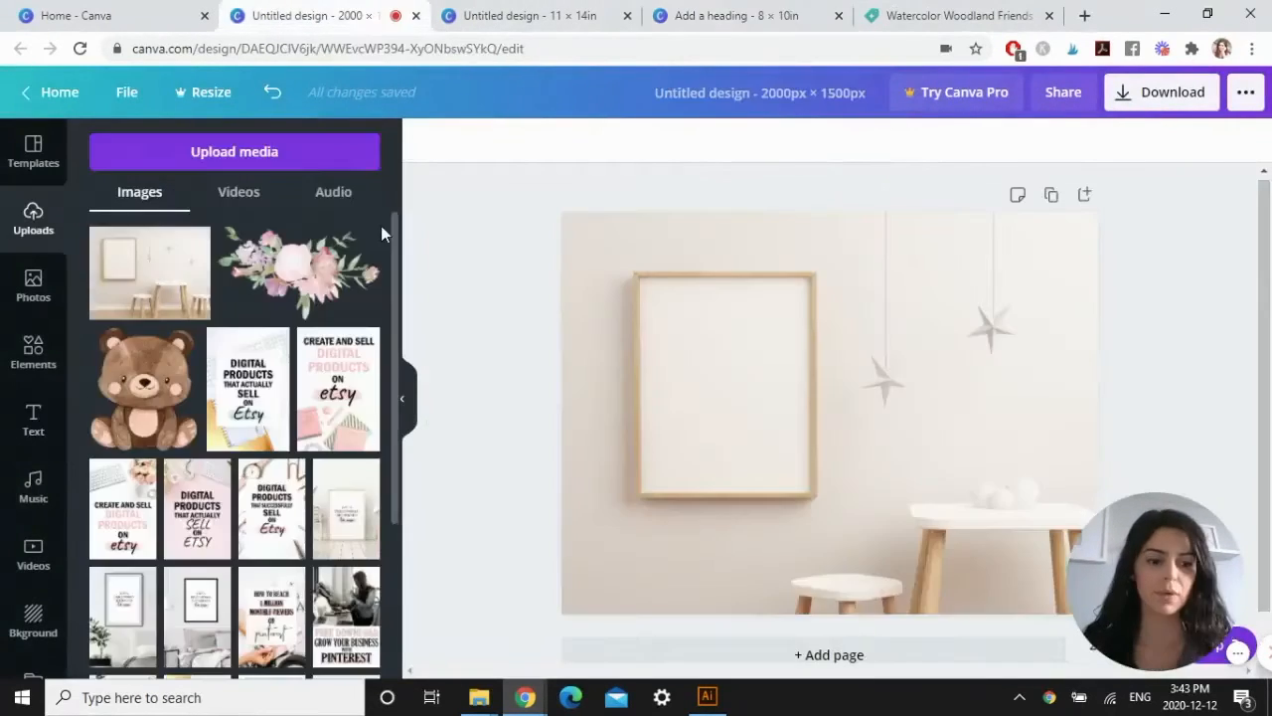
left_click(213, 154)
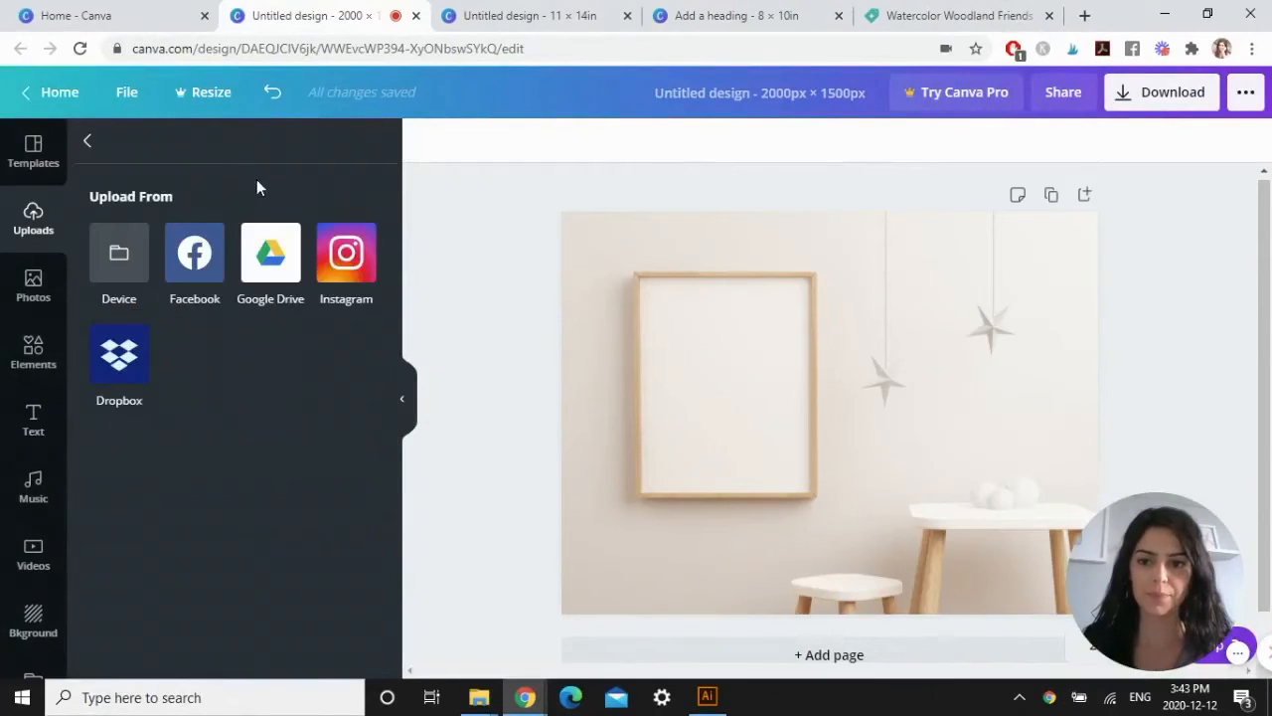
left_click(120, 253)
double_click(363, 264)
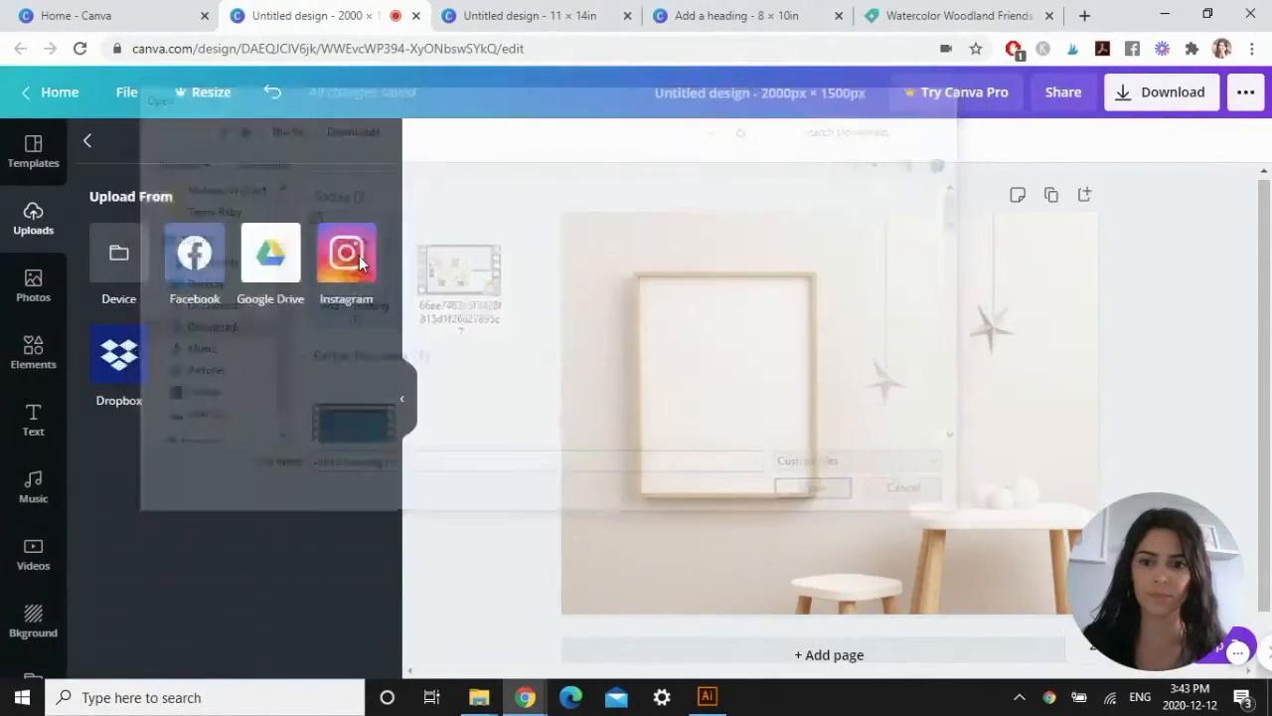
left_click(144, 295)
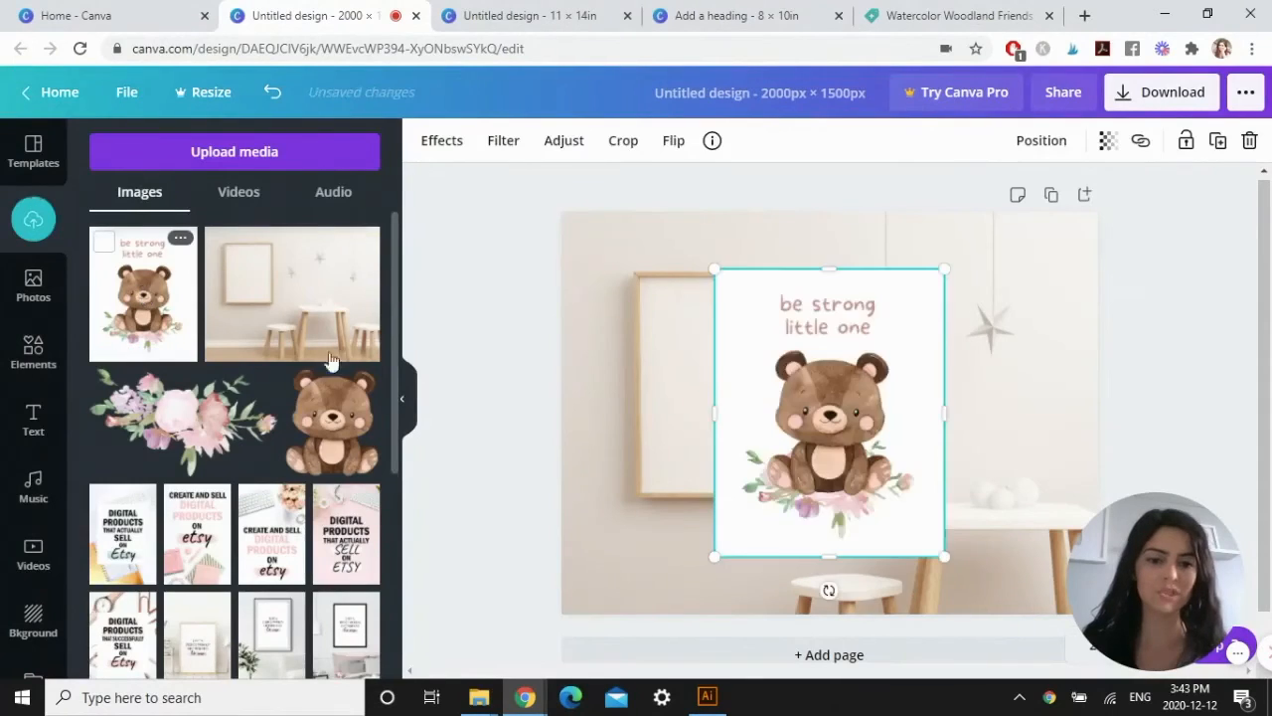
Move the bear print to the wooden frame's upper inner corner and shrink it to roughly the frame opening.
left_click_drag(743, 361, 679, 361)
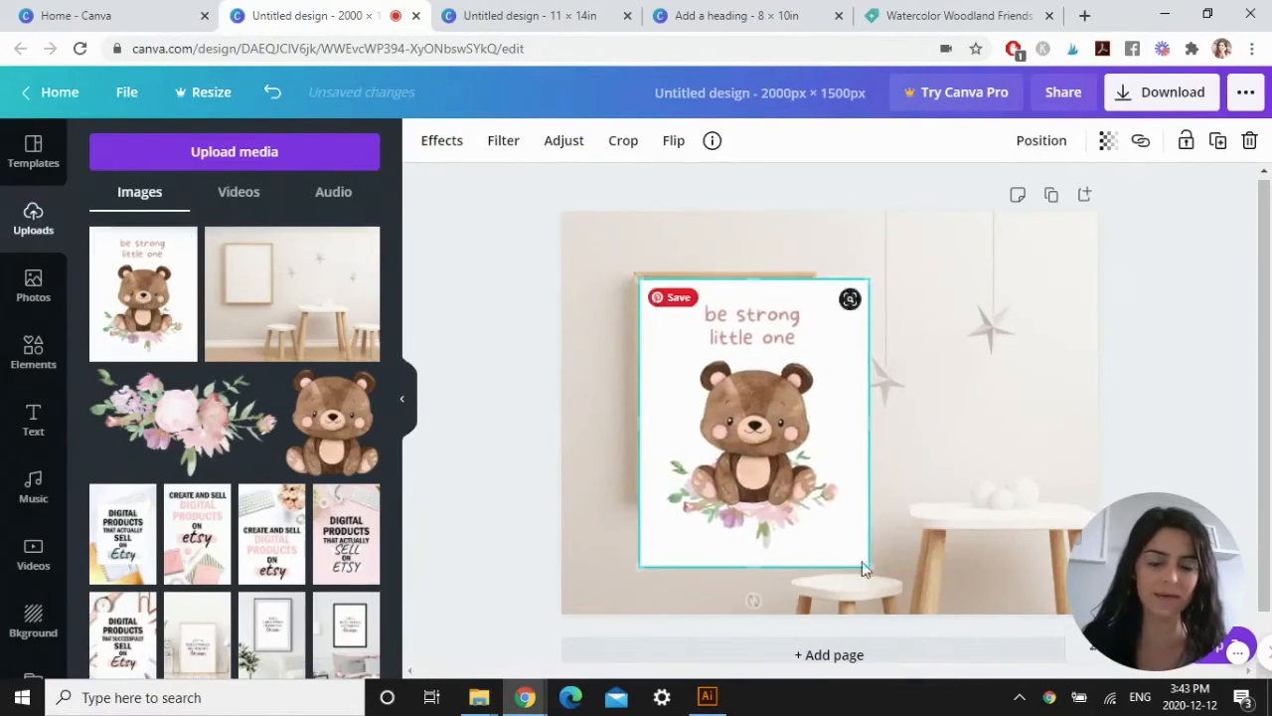
left_click_drag(869, 566, 808, 491)
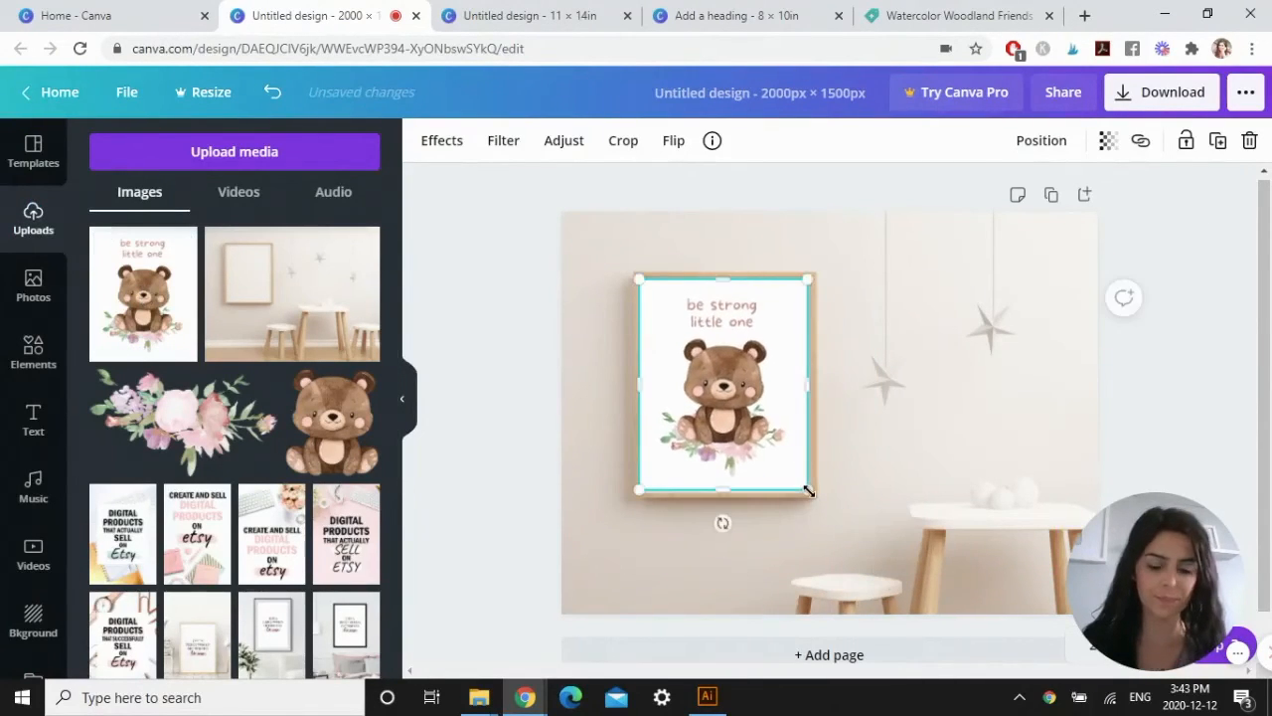
Fine-tune the bear print's size and edges so it fills the inside of the wooden frame exactly.
scroll(808, 491, "up", 5)
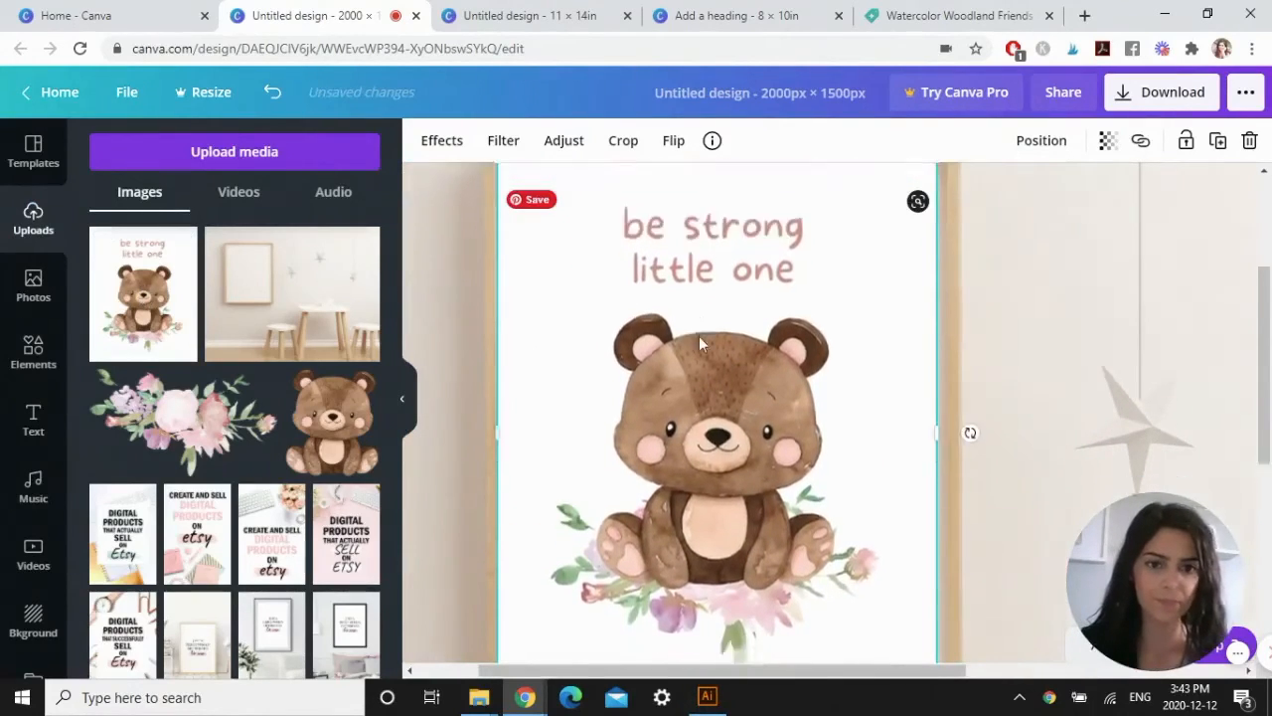
scroll(922, 430, "down", 3)
left_click_drag(937, 446, 944, 455)
left_click_drag(724, 457, 726, 460)
scroll(545, 281, "up", 1)
left_click_drag(498, 270, 502, 271)
scroll(531, 307, "up", 3)
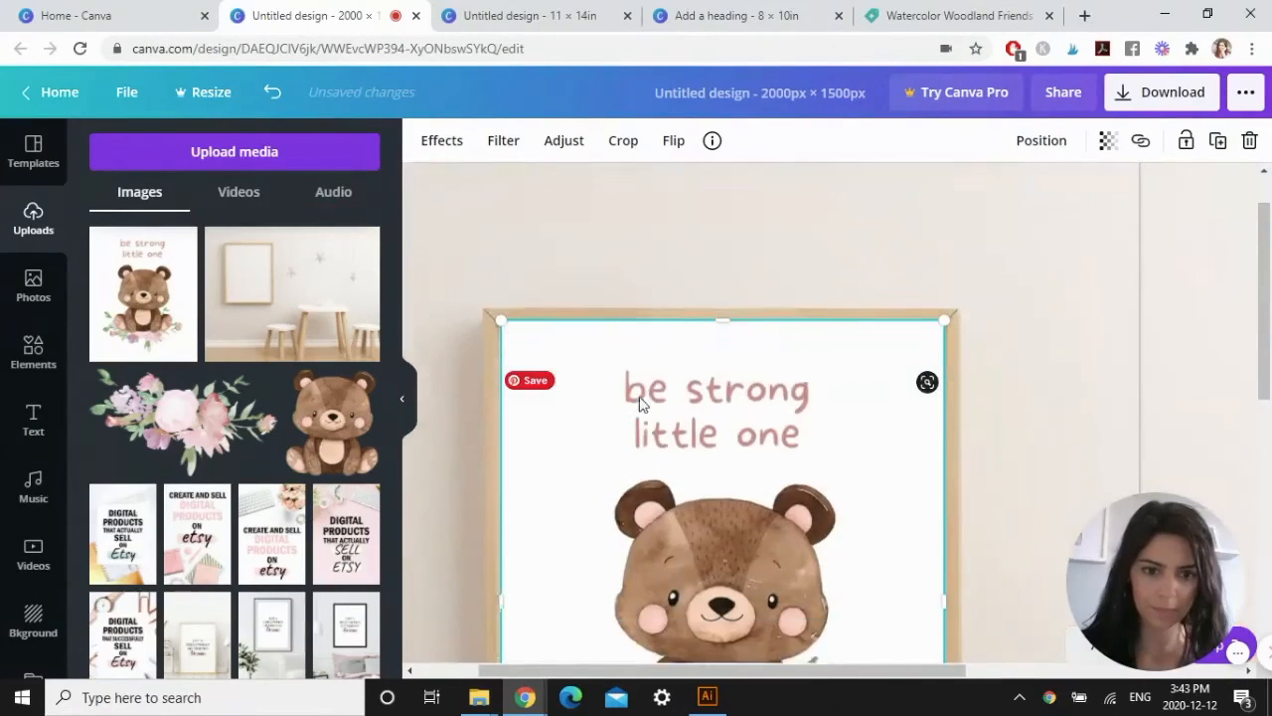
scroll(642, 404, "down", 1)
left_click_drag(726, 269, 724, 273)
scroll(974, 454, "down", 1)
left_click(1037, 328)
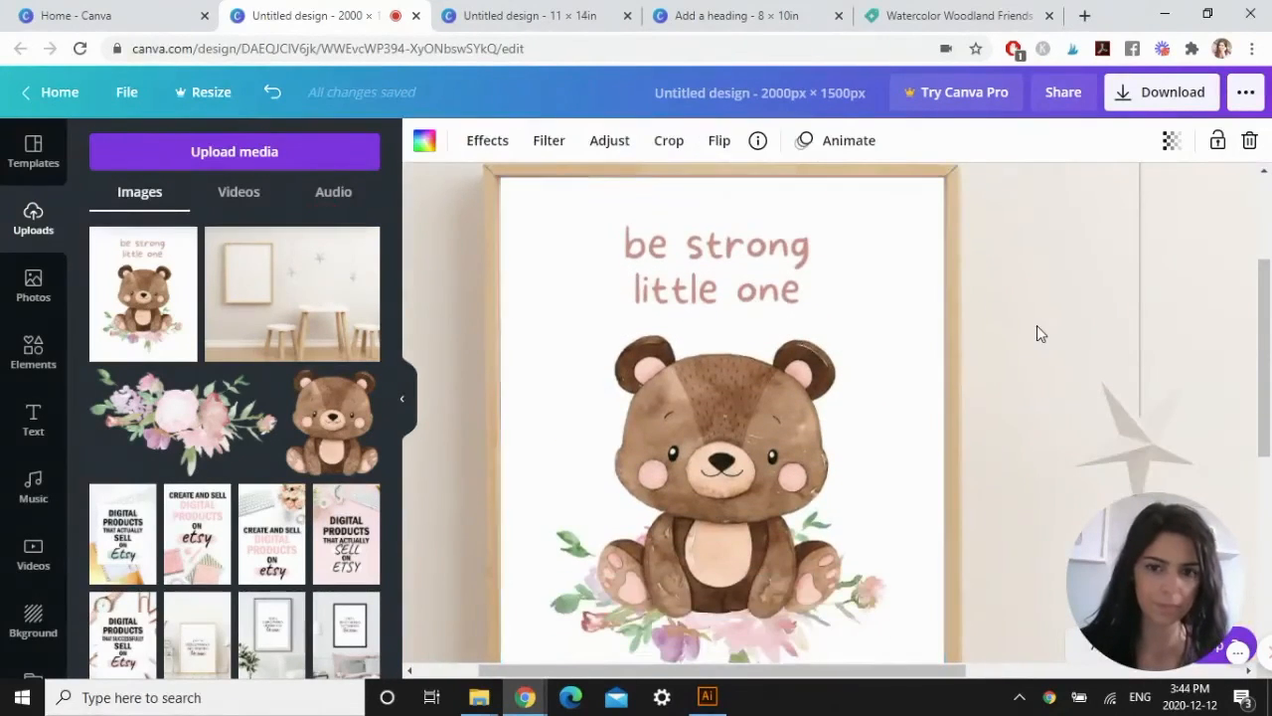
scroll(1037, 328, "down", 5)
left_click(1229, 417)
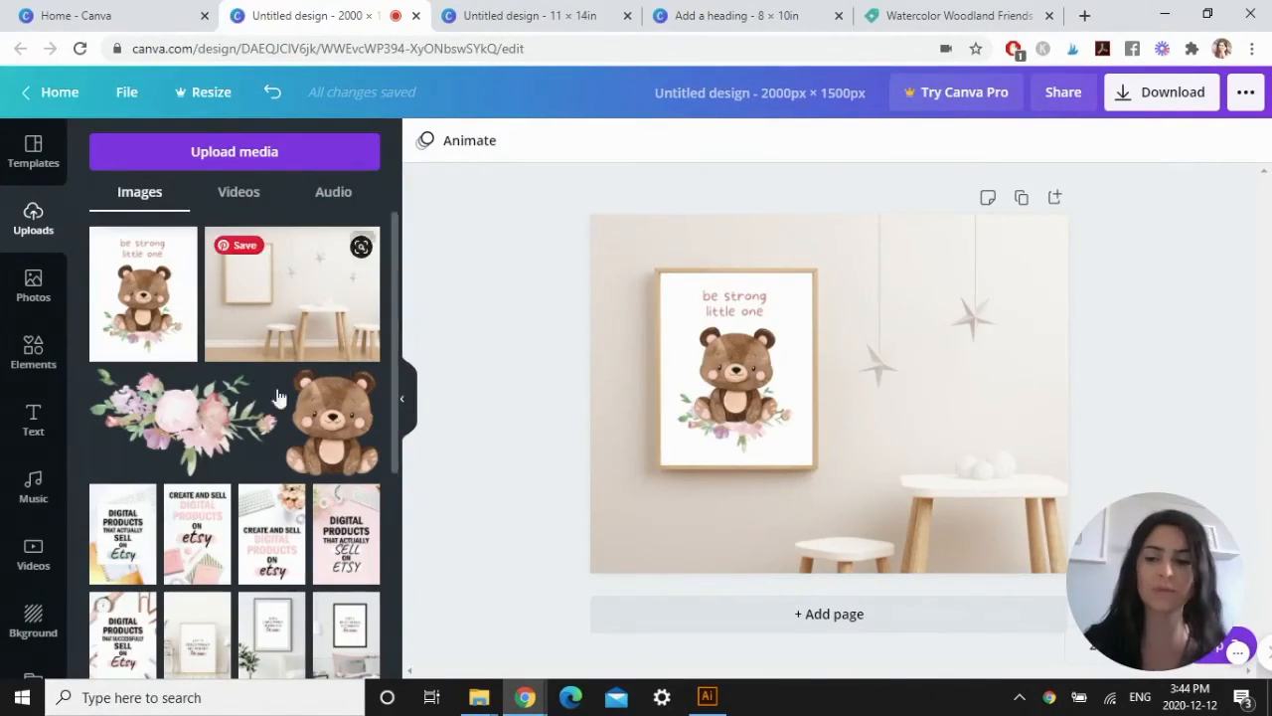
Add a solid circle, resize it to about 610 × 610, and place it over the white table in the photo.
left_click(42, 362)
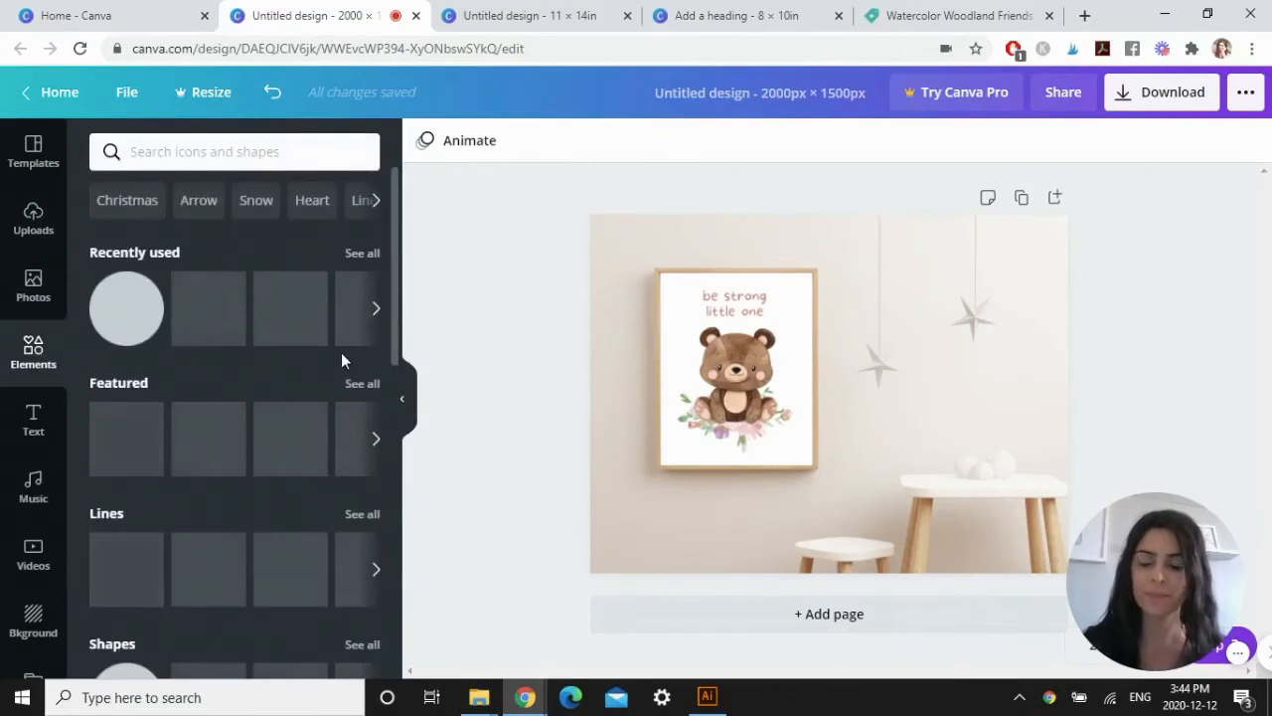
left_click(120, 311)
left_click_drag(875, 397, 918, 421)
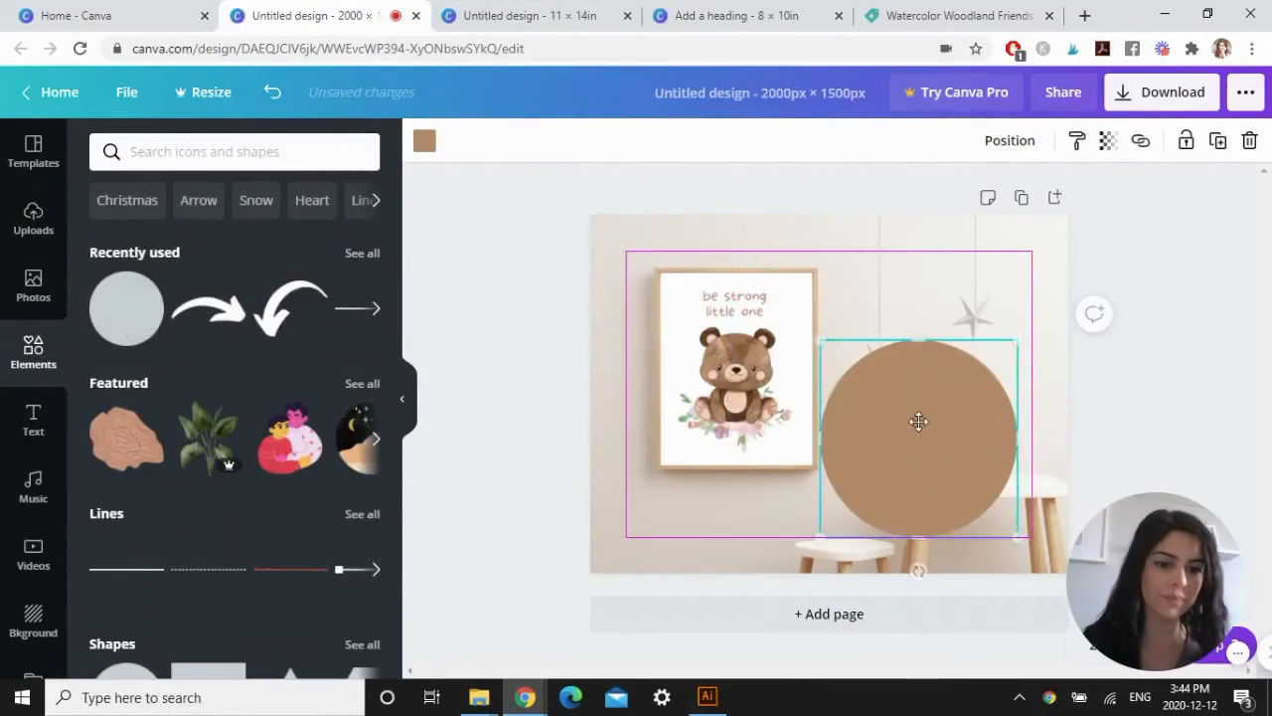
left_click_drag(1017, 341, 988, 369)
left_click_drag(922, 452, 983, 478)
left_click_drag(1050, 396, 1029, 417)
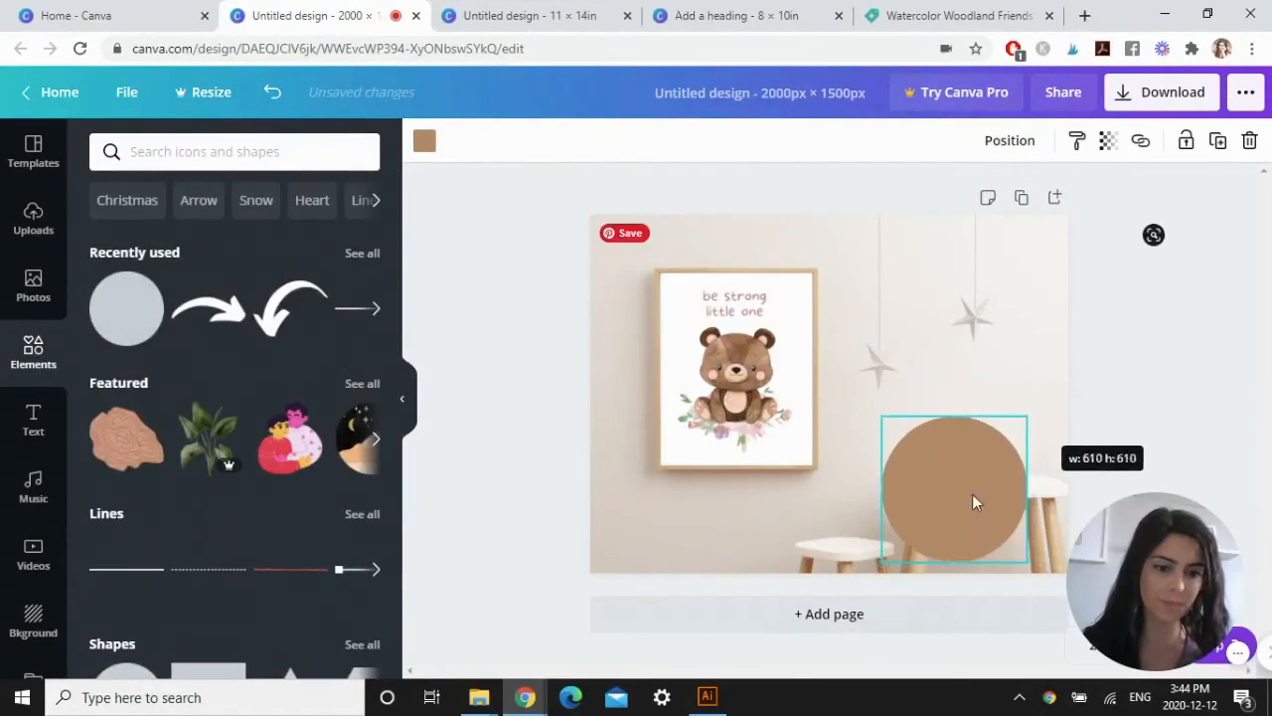
left_click_drag(972, 495, 985, 495)
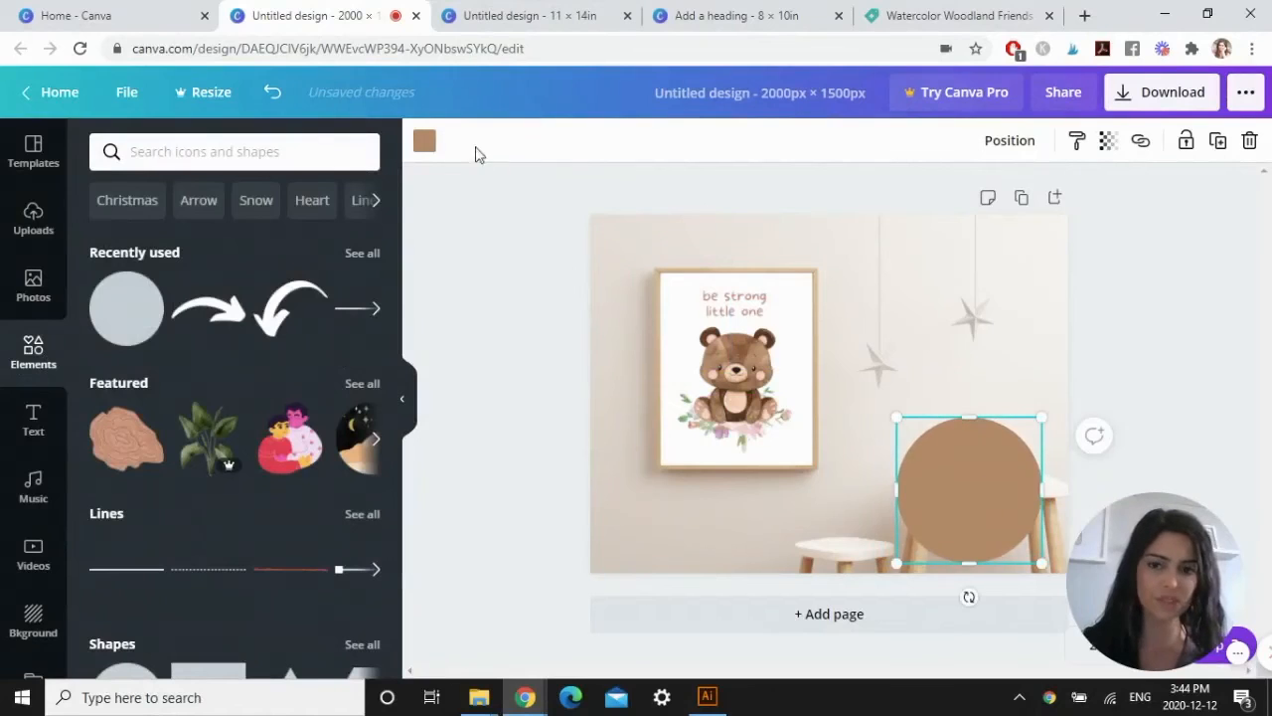
Recolor the circle with the bright pink default color and set its transparency to 50.
left_click(424, 142)
scroll(348, 333, "down", 3)
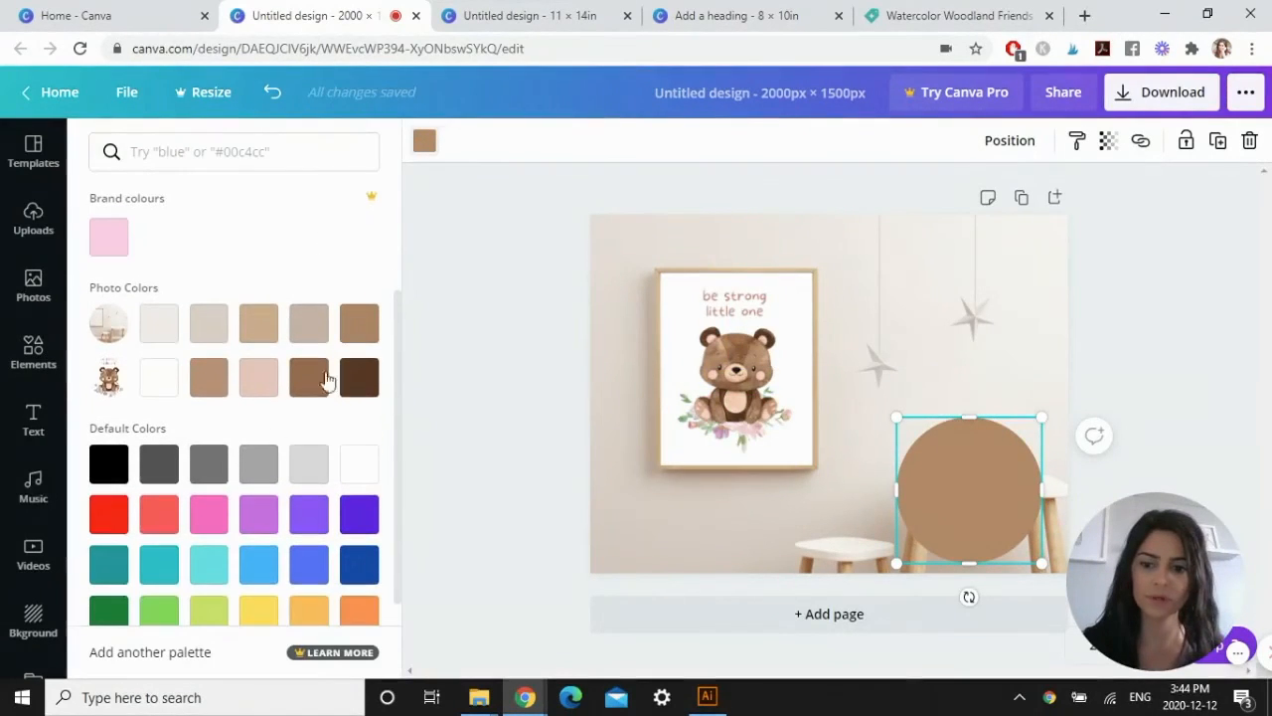
left_click(209, 514)
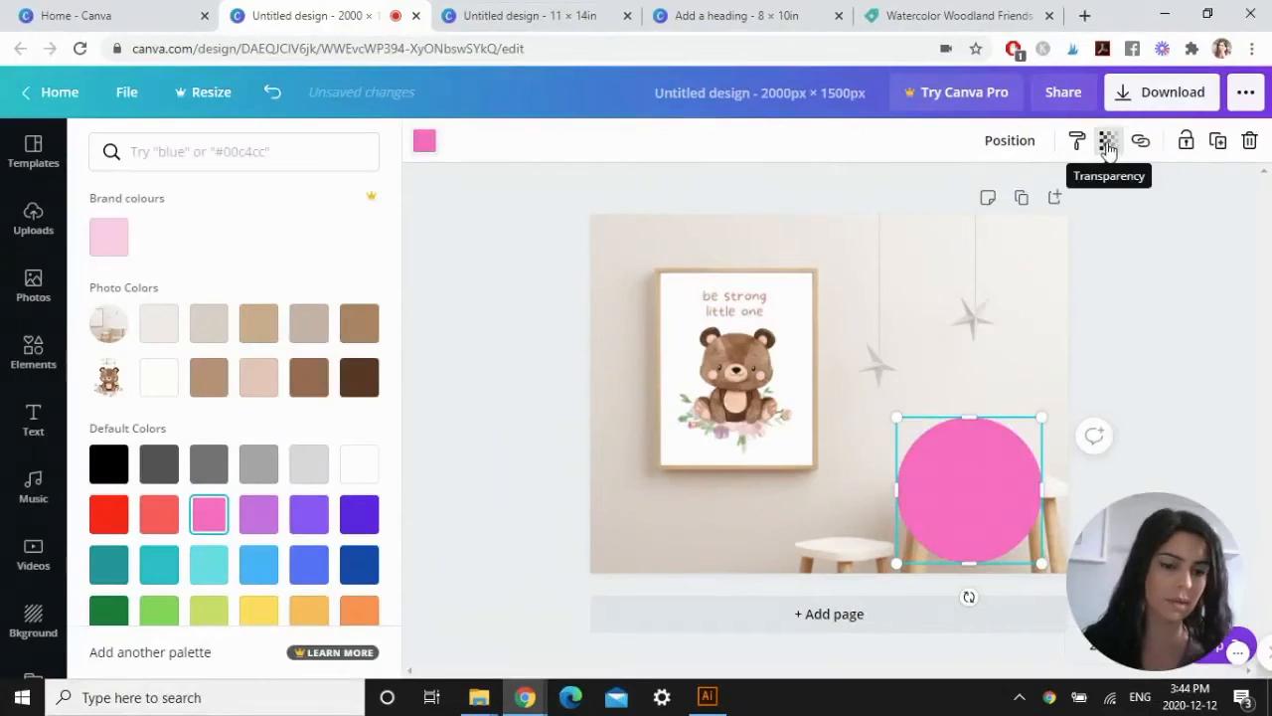
left_click(1107, 140)
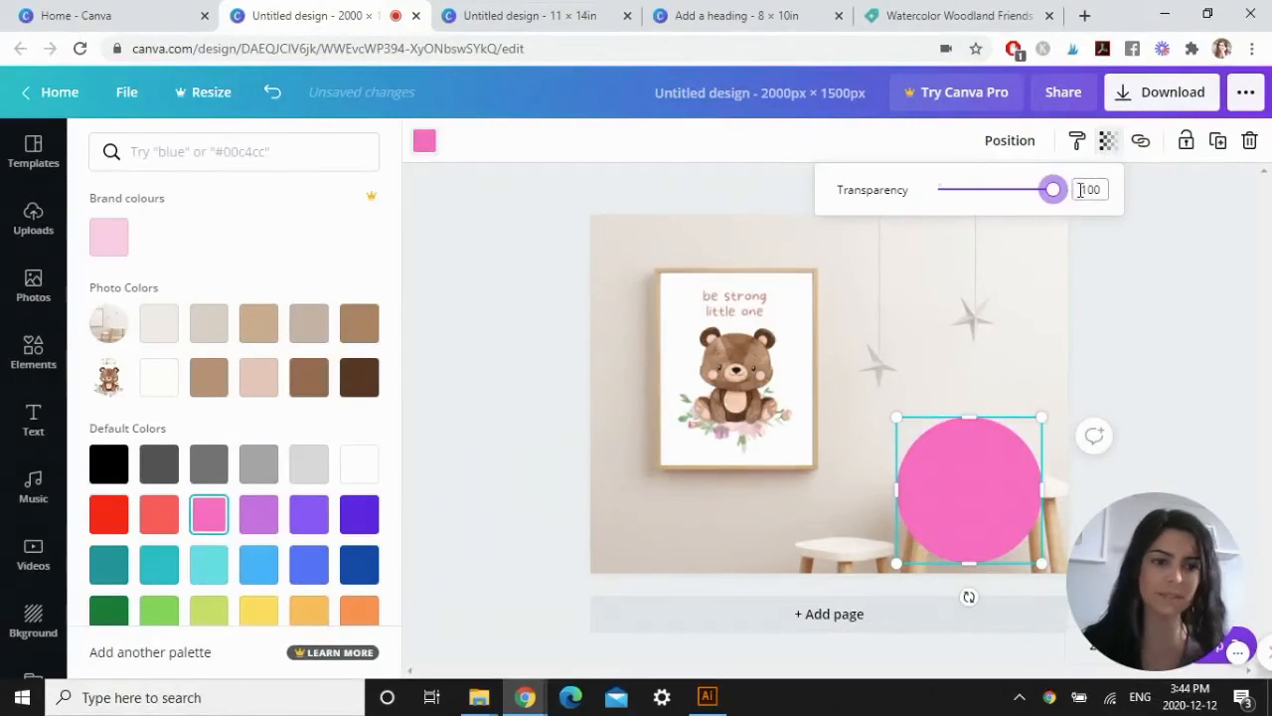
double_click(1090, 189)
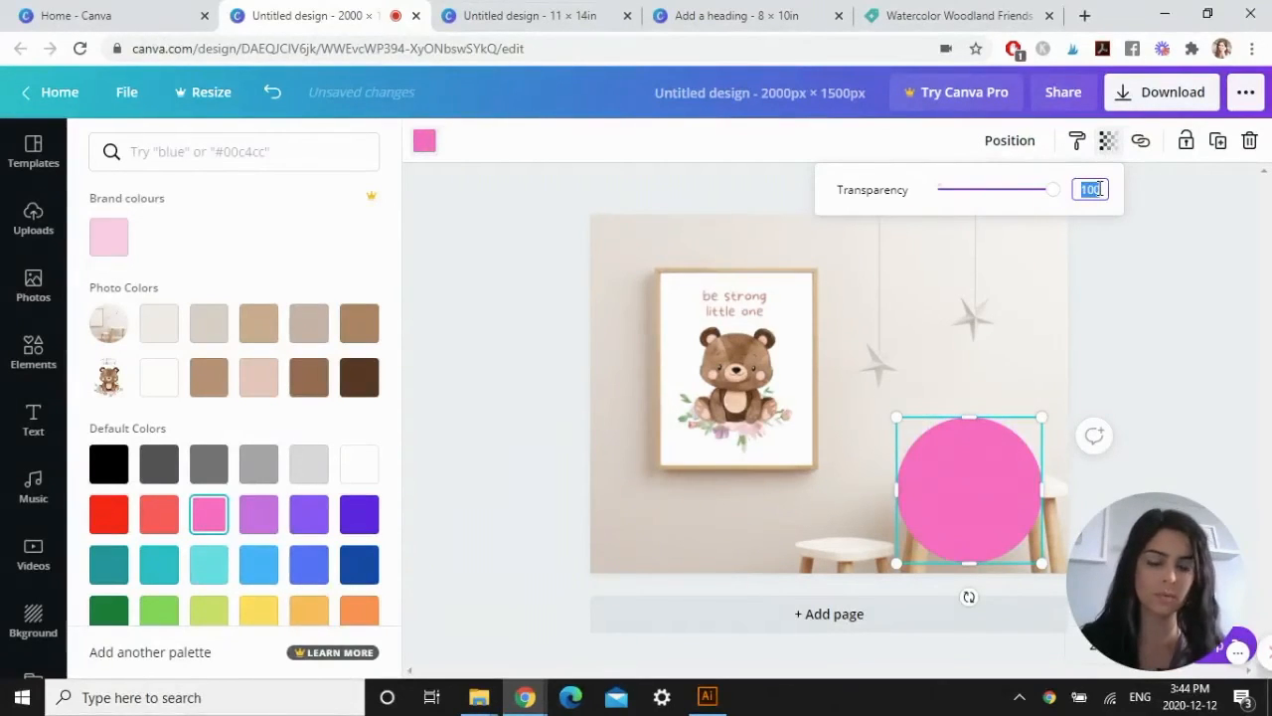
key("Return")
Add a subheading that reads INSTANT DOWNLOAD in capital letters on two lines.
left_click(32, 352)
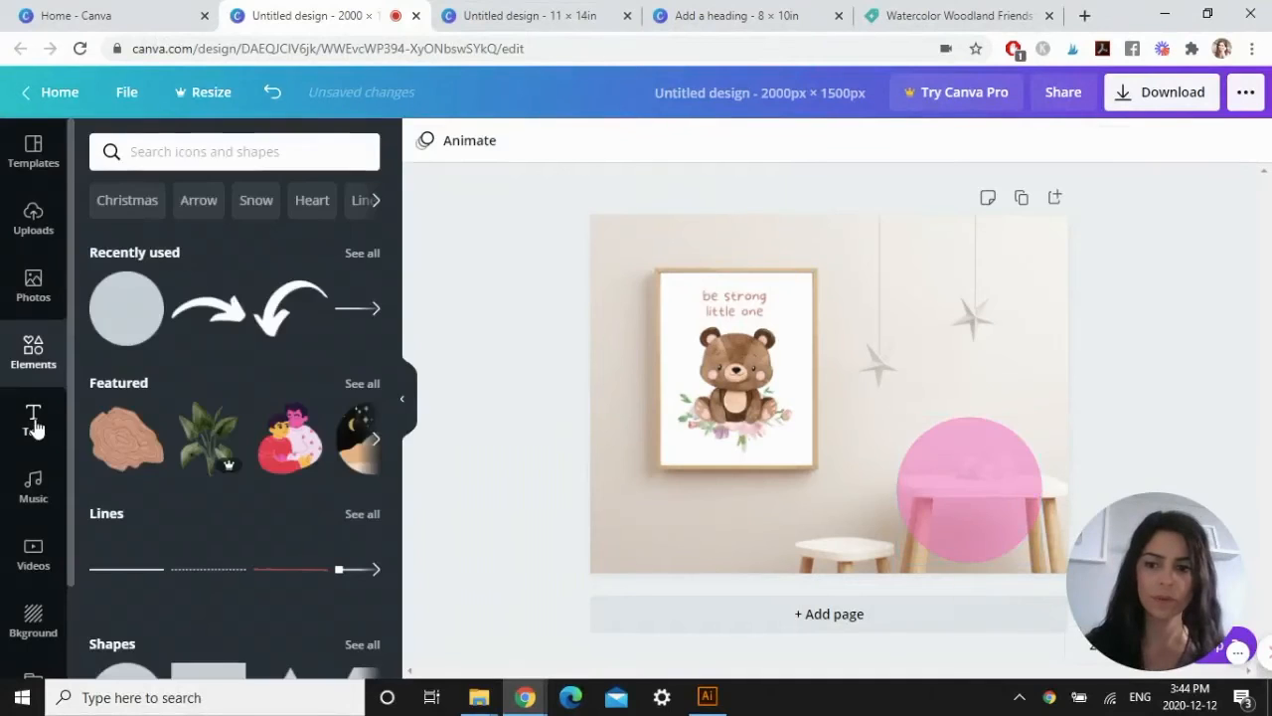
left_click(34, 420)
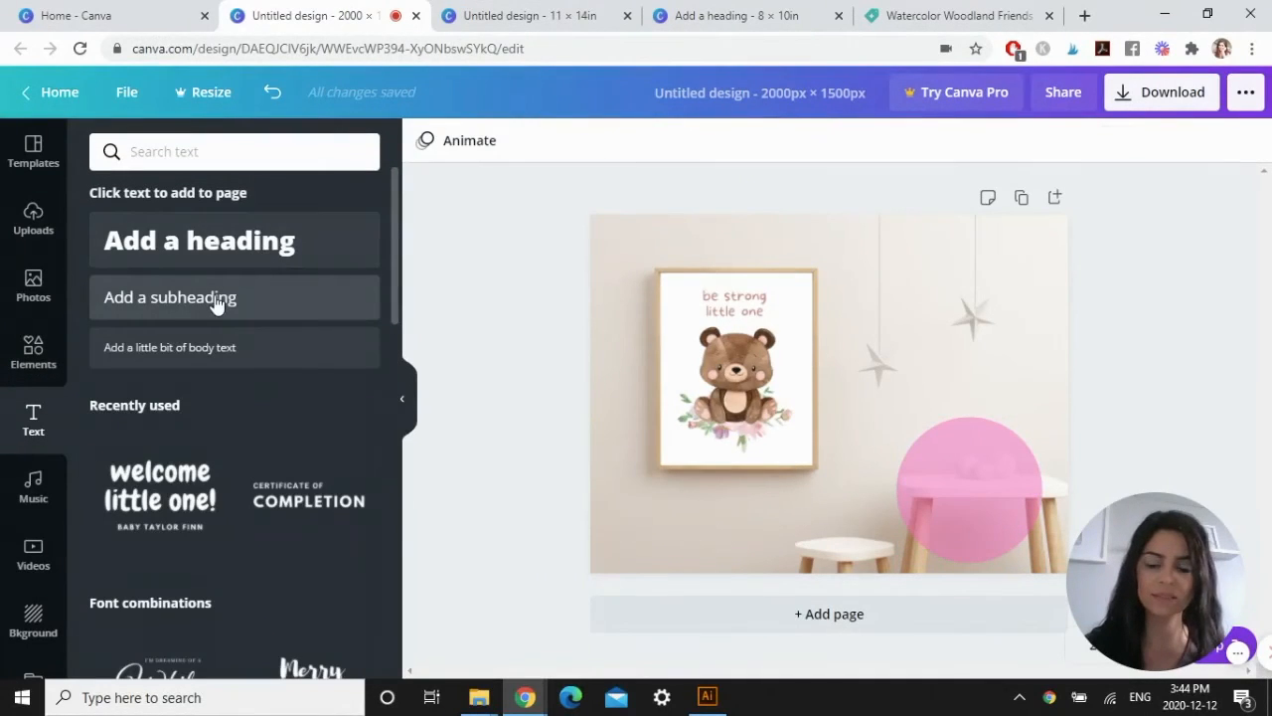
left_click(216, 303)
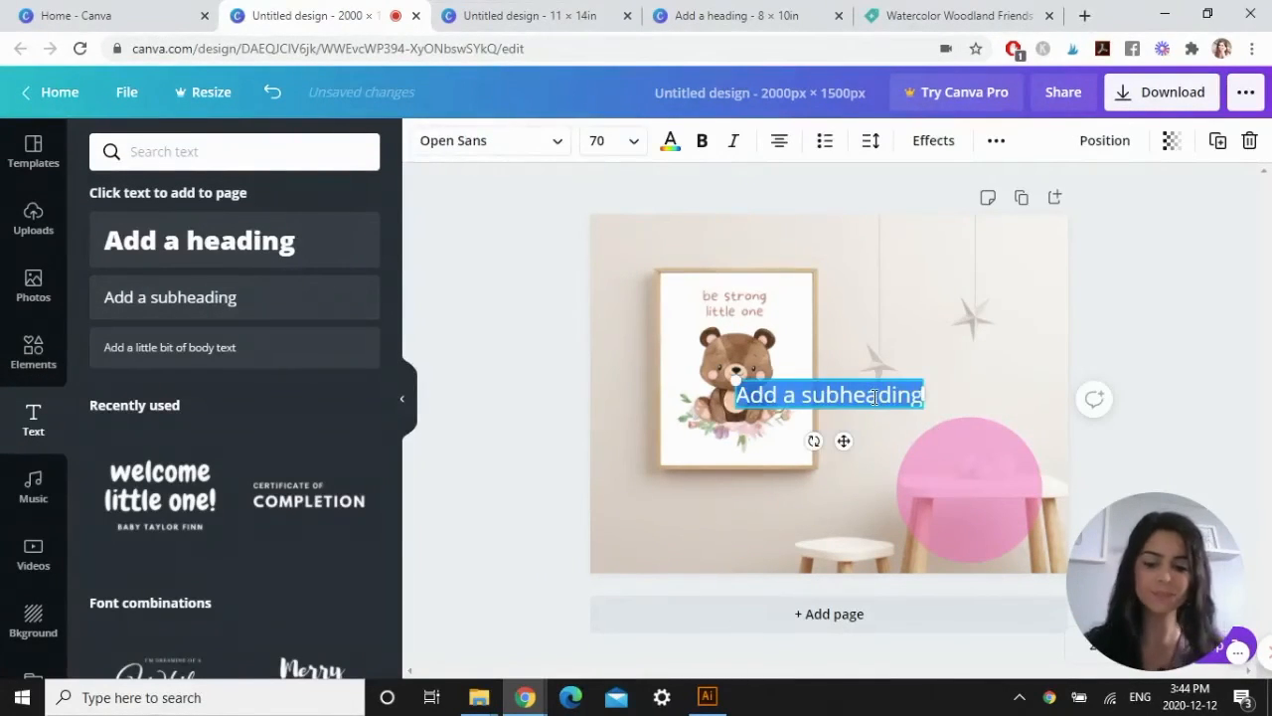
key("Caps_Lock")
type("INSTANT")
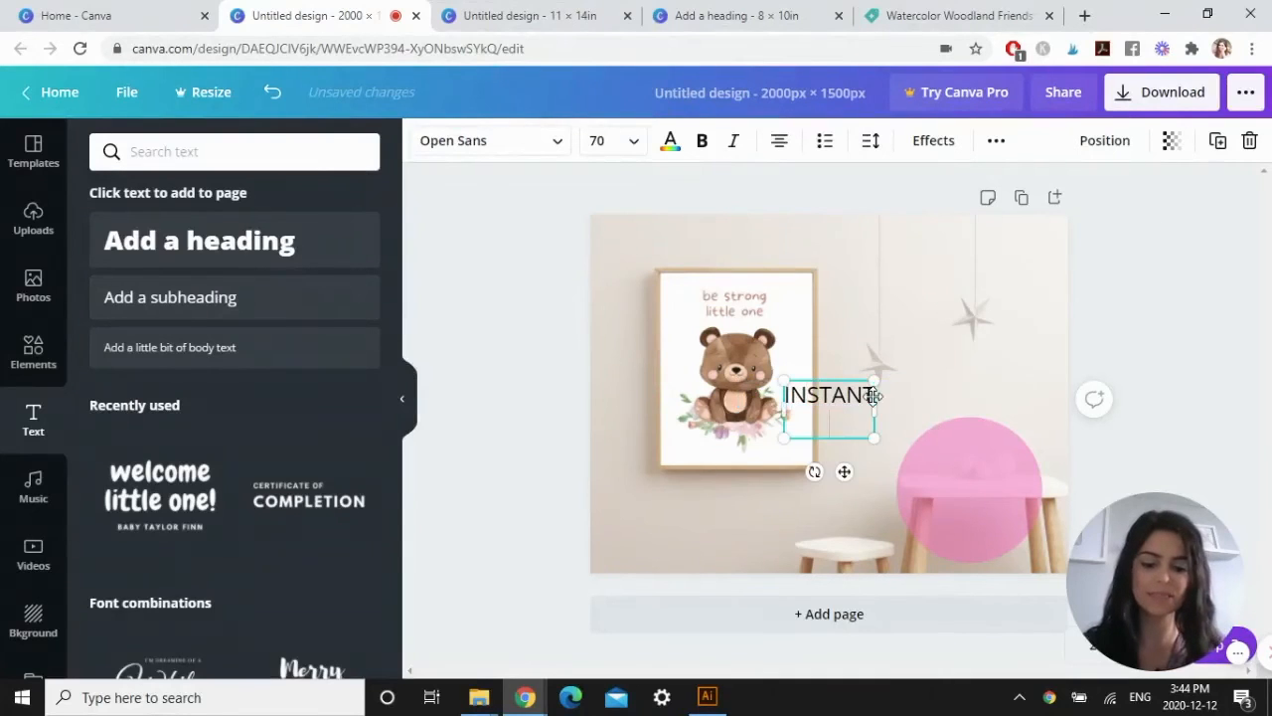
type(" DOWNLOAD")
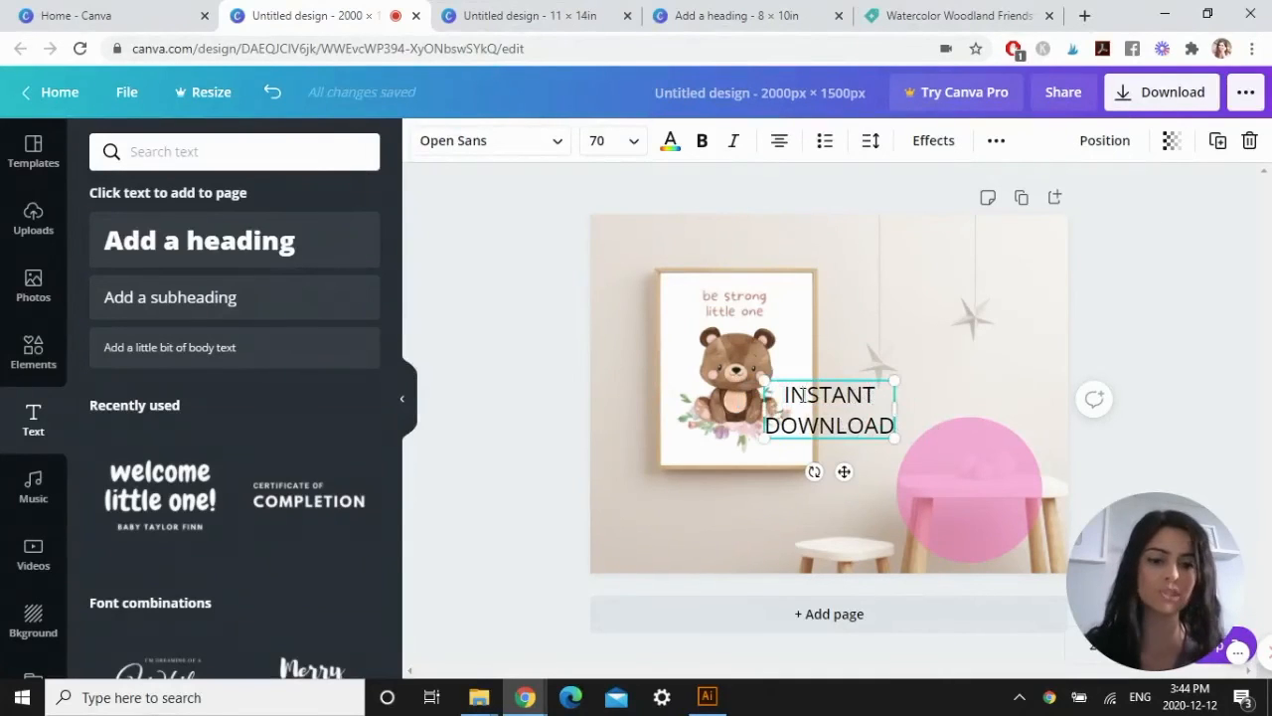
Set the INSTANT DOWNLOAD text to the Anton font in white.
left_click_drag(785, 395, 852, 422)
left_click(853, 418)
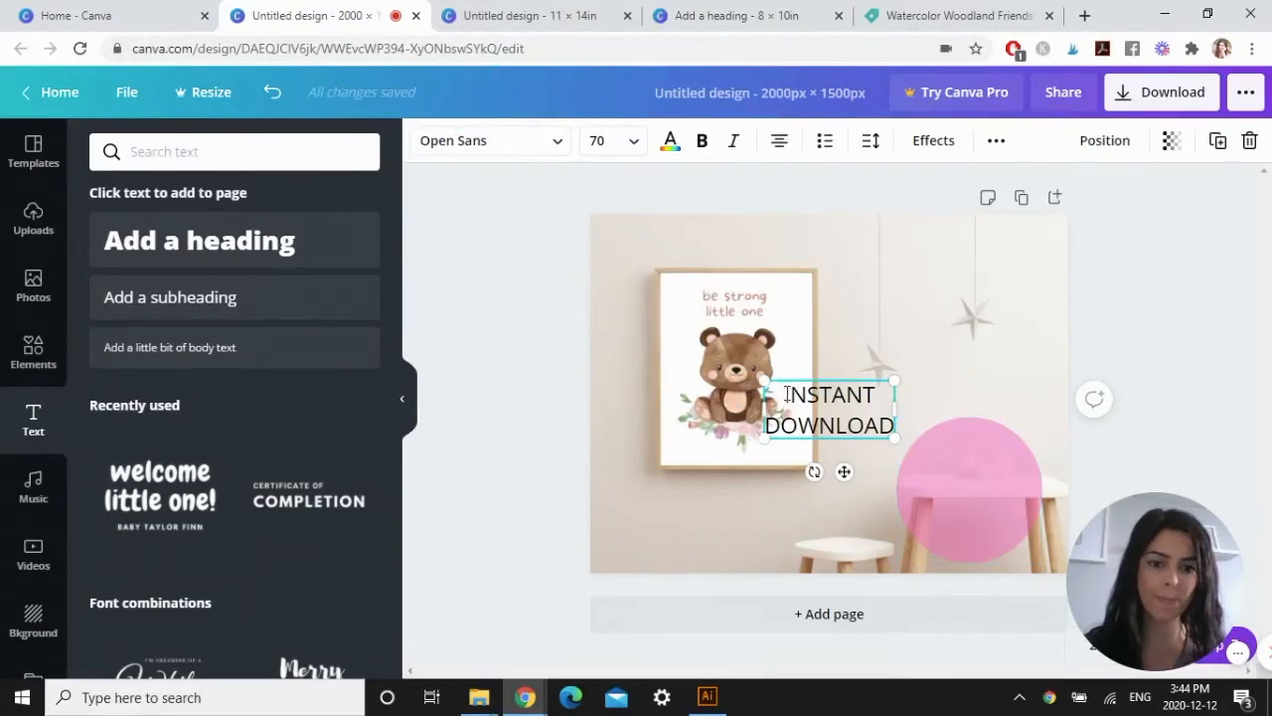
left_click_drag(786, 395, 893, 427)
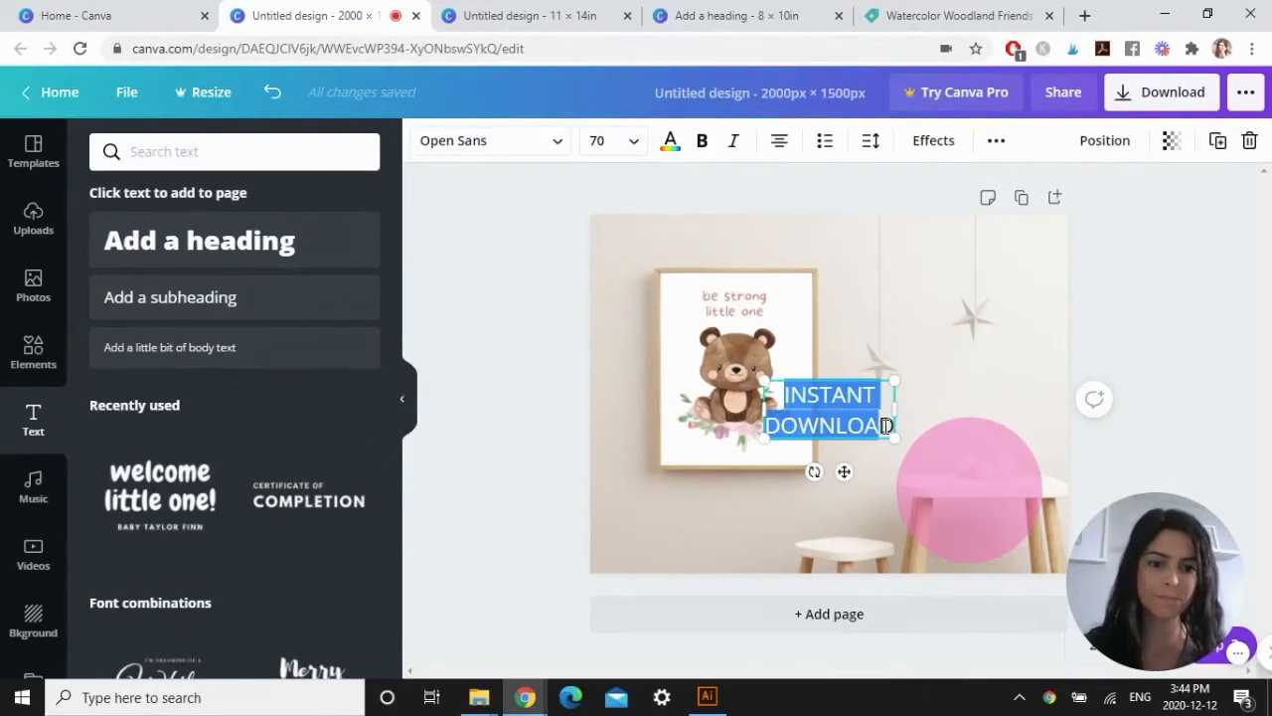
left_click(555, 145)
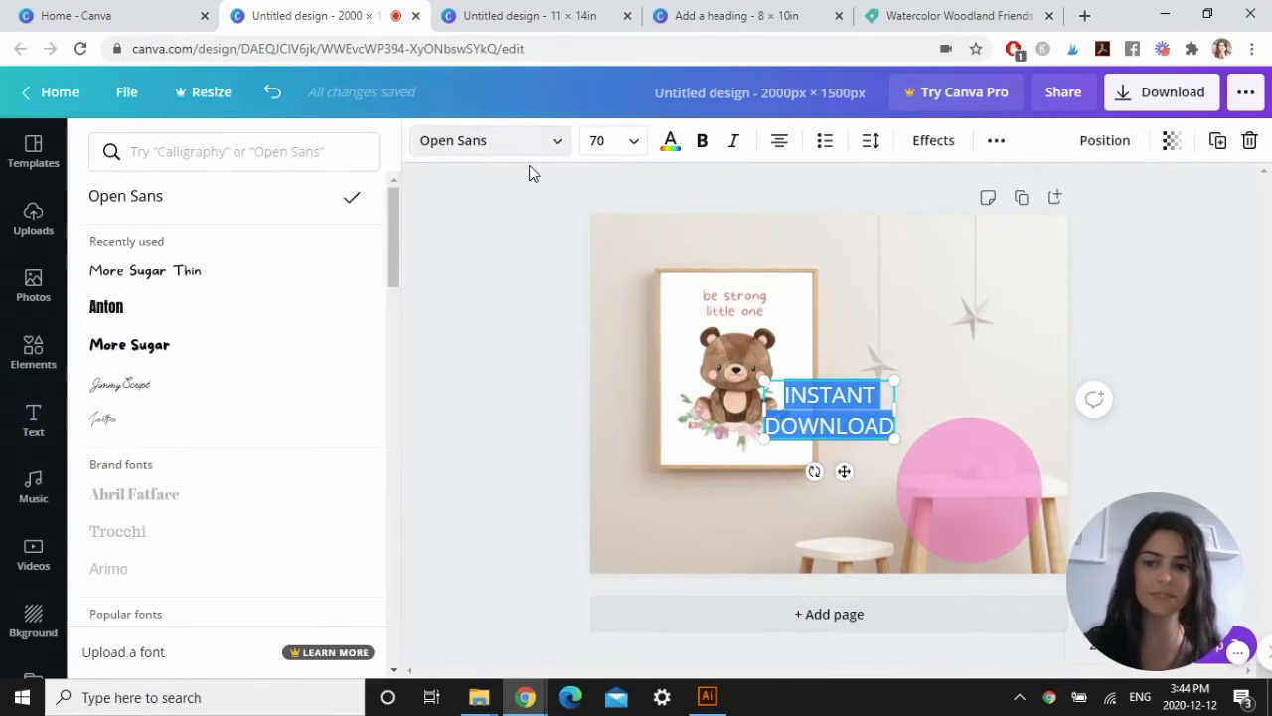
left_click(107, 307)
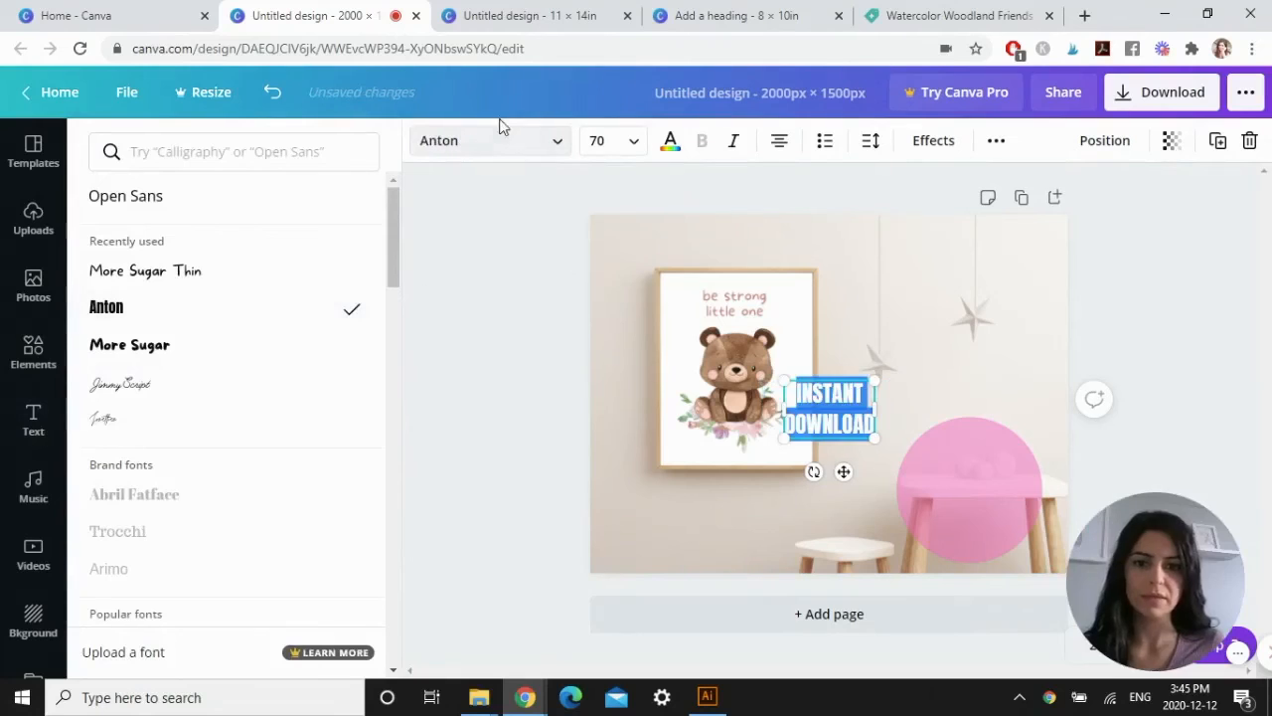
left_click(672, 144)
left_click(210, 331)
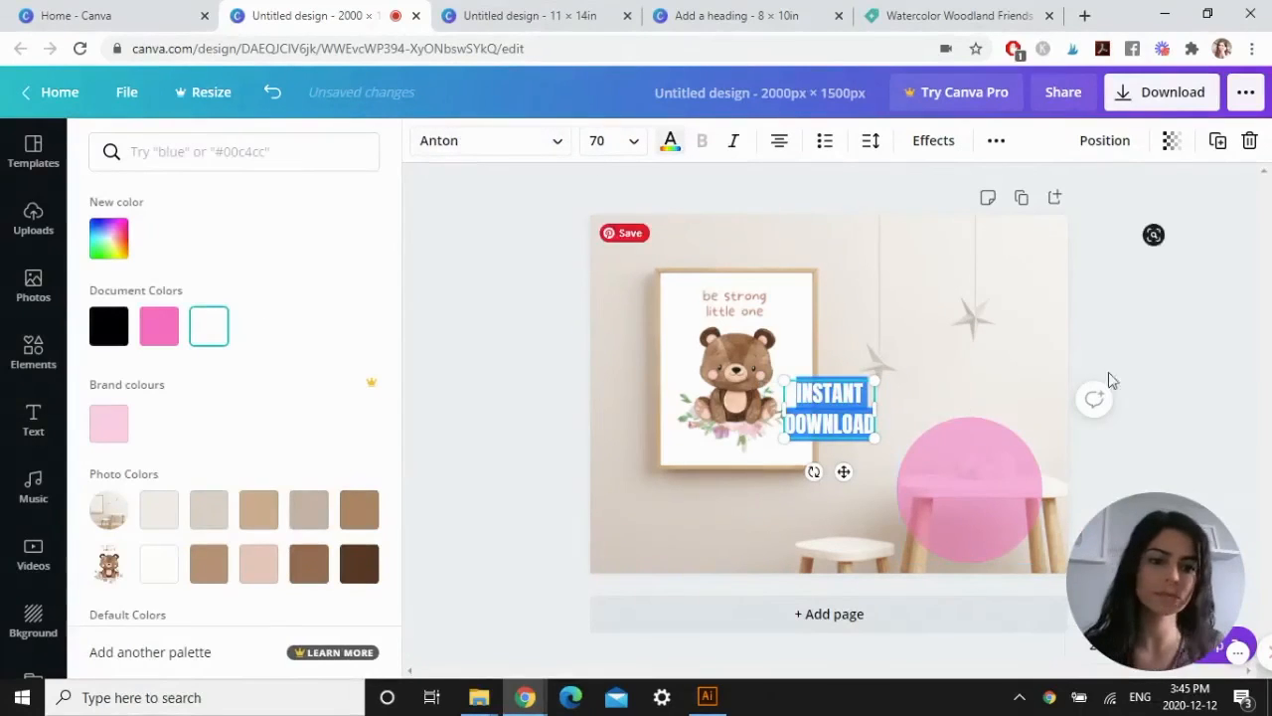
left_click(1108, 374)
Move the INSTANT DOWNLOAD text onto the pink circle and enlarge it to a font size of about 87.7.
left_click(1041, 367)
left_click_drag(844, 398, 973, 480)
left_click_drag(1008, 464, 1030, 453)
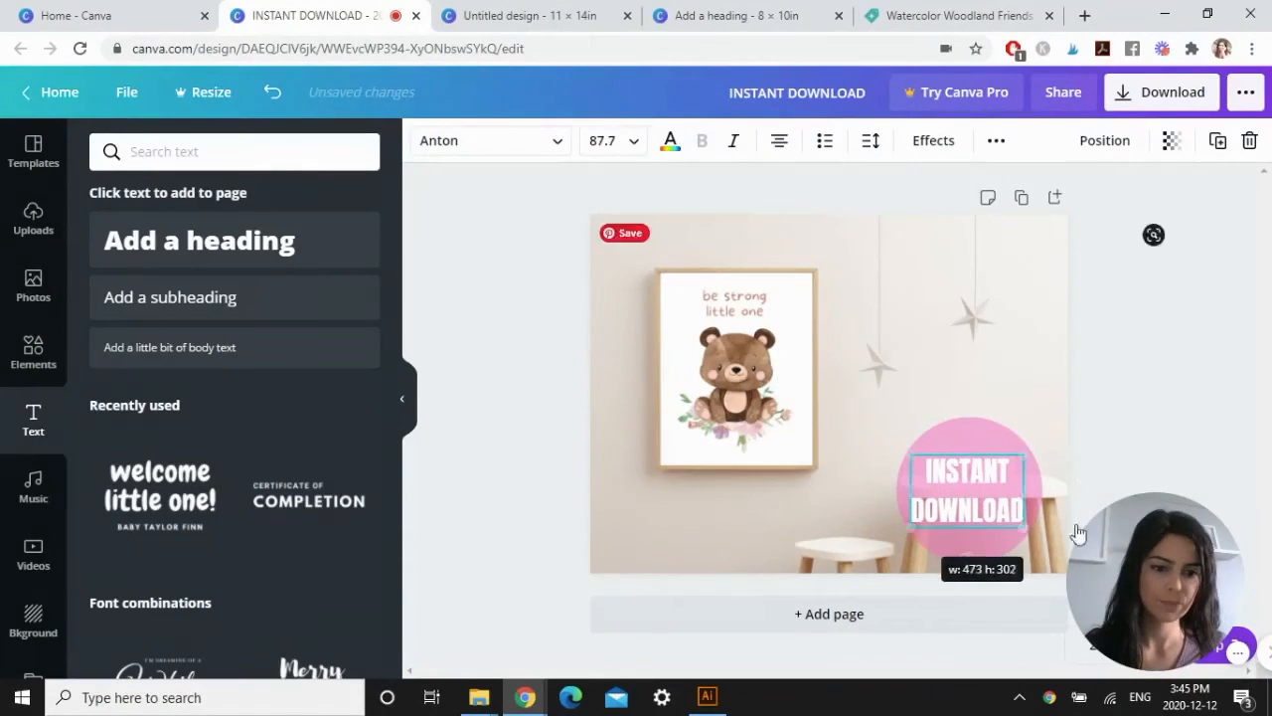
Set the pink circle's transparency to 80.
left_click(989, 437)
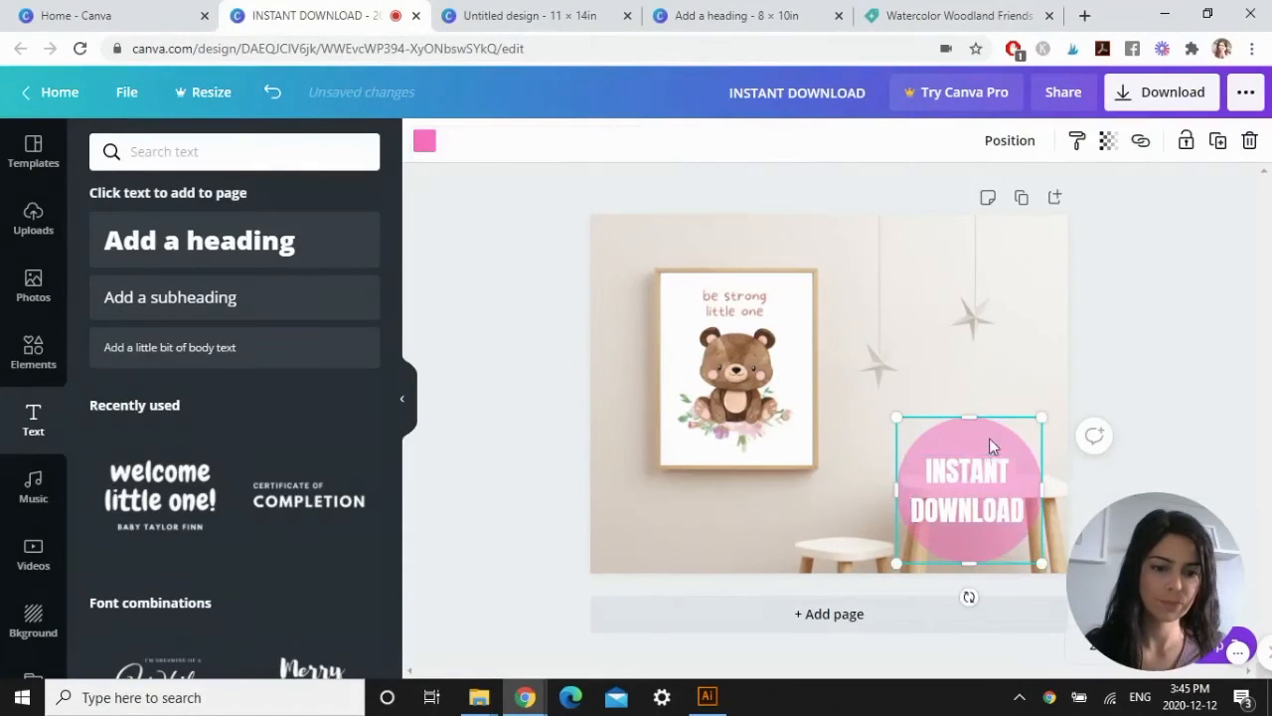
left_click(1108, 141)
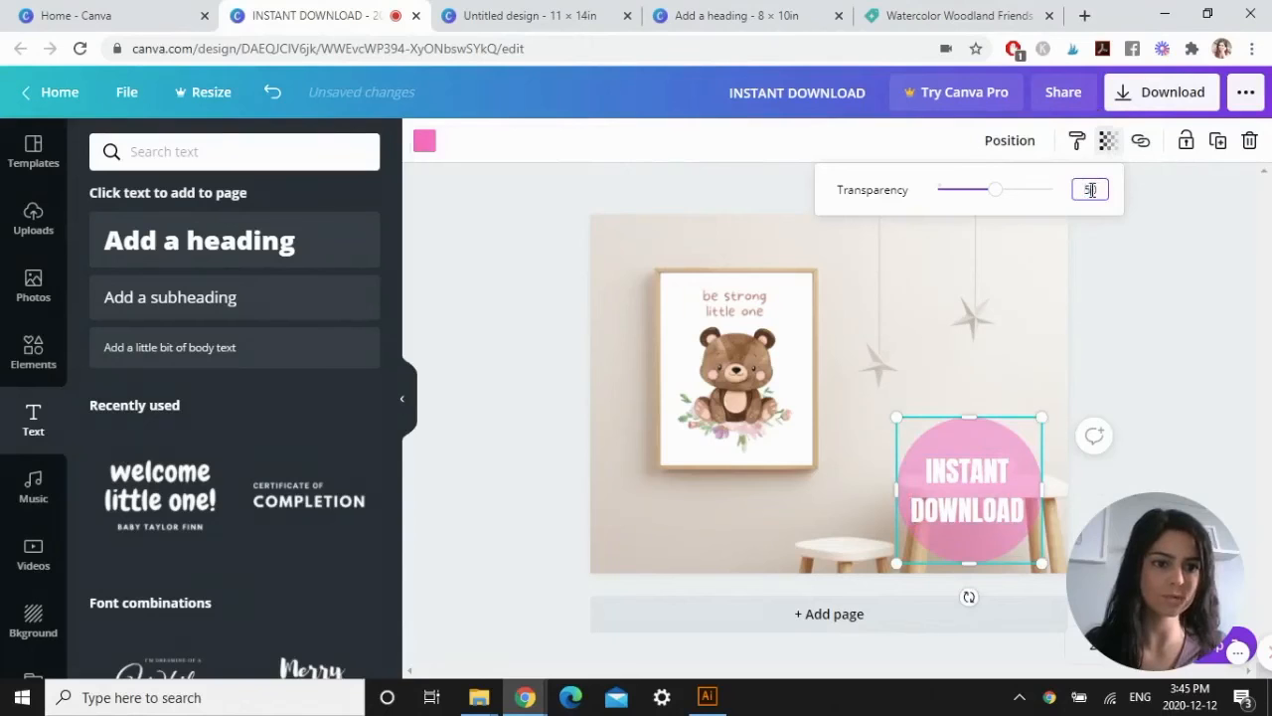
key("Return")
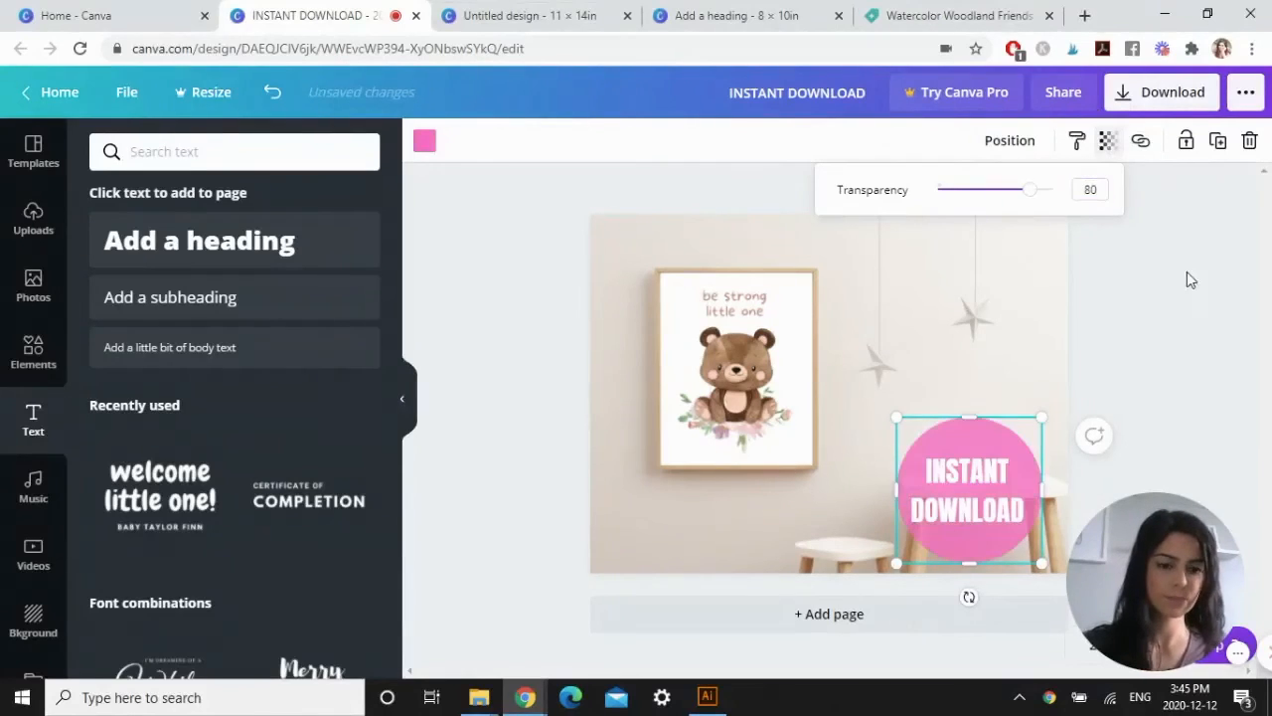
left_click(1158, 372)
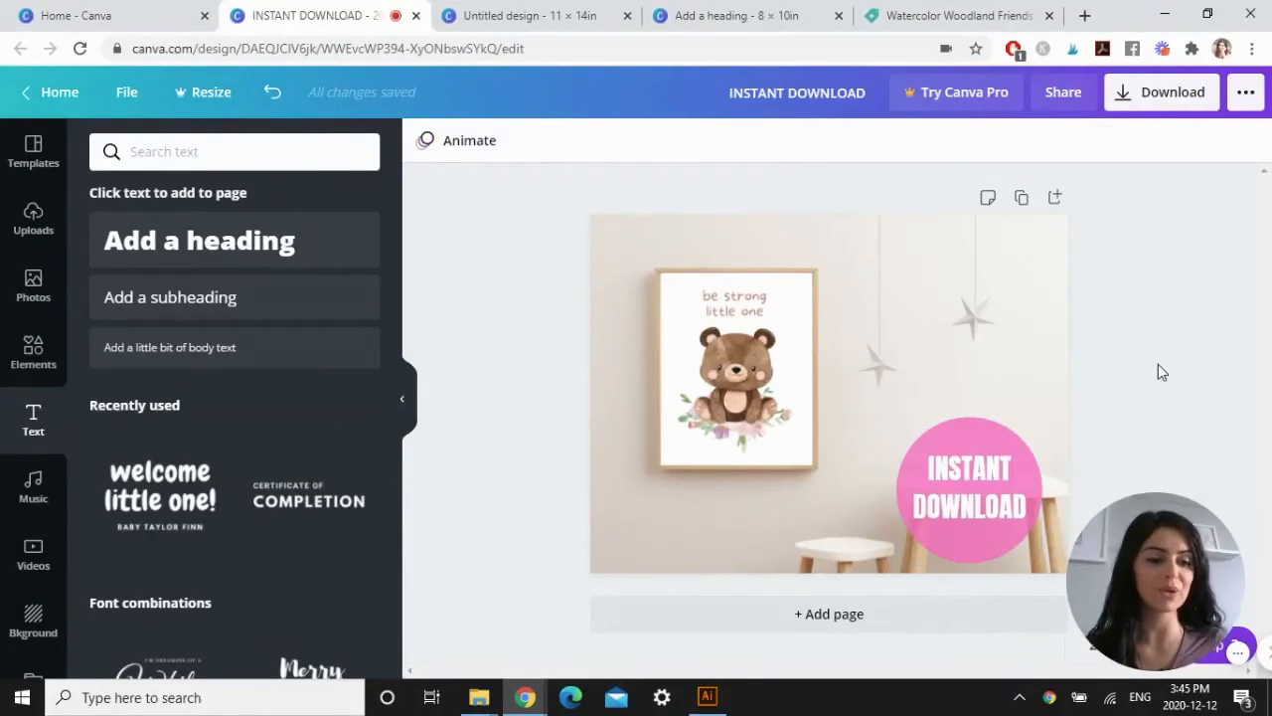